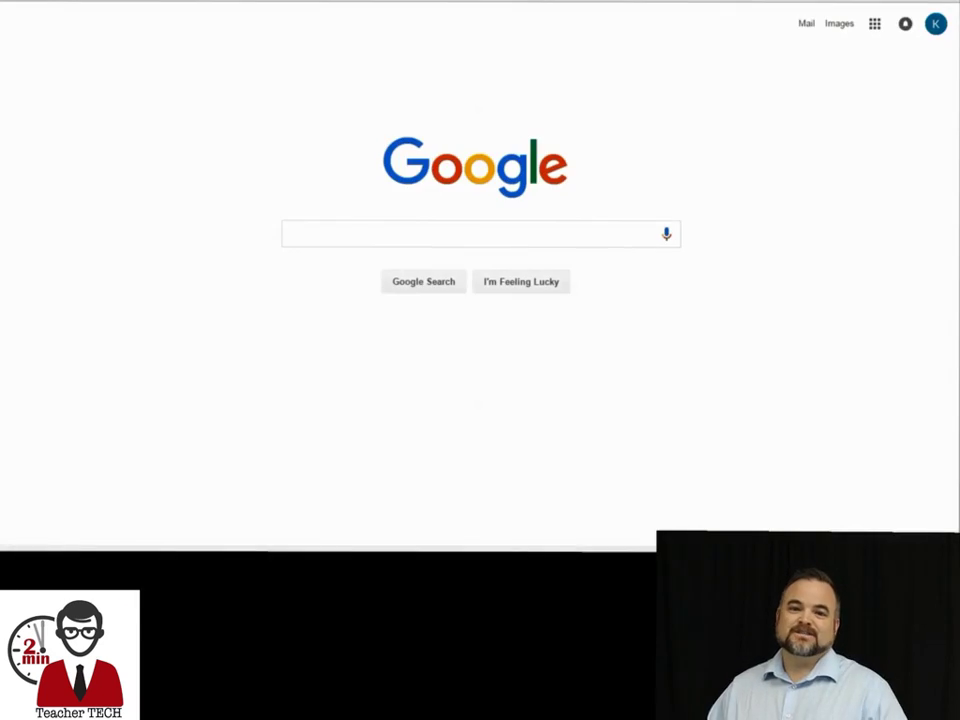
# Check the signed-in Google account and search Google for 'classroom'.
pyautogui.click(935, 23)
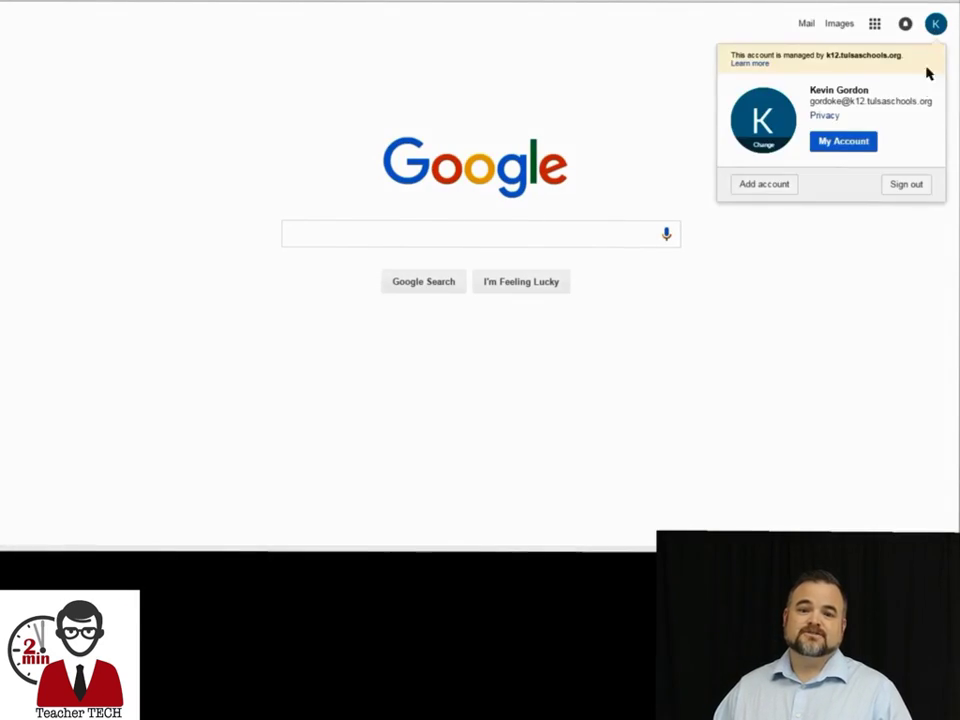
pyautogui.click(579, 193)
pyautogui.write('classroom')
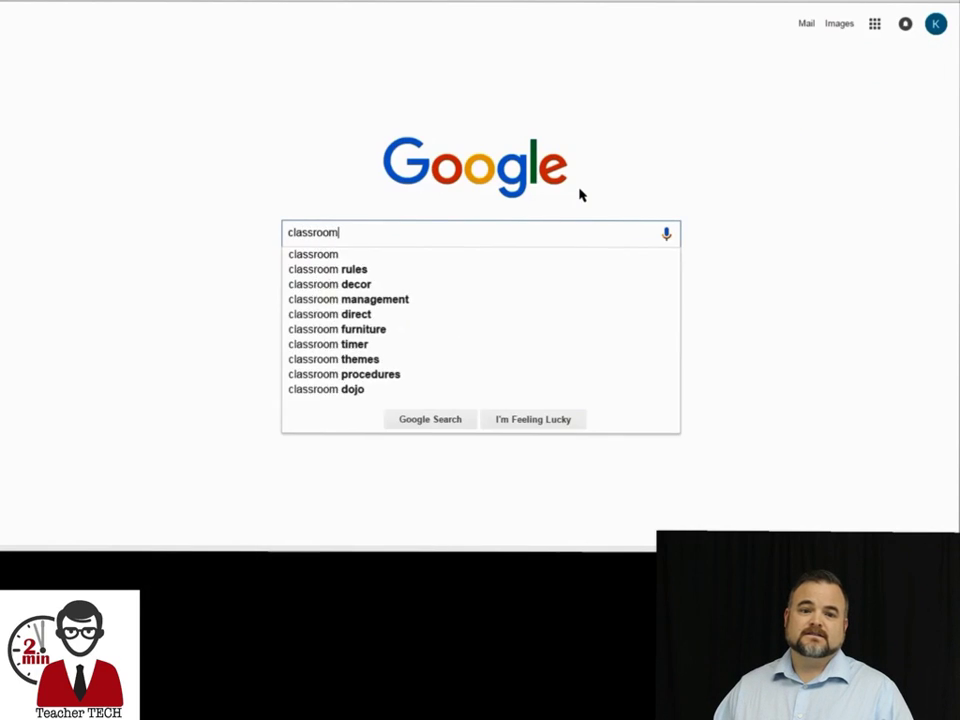
pyautogui.press('Return')
# Open Google Classroom from the search results and continue as a teacher.
pyautogui.click(157, 129)
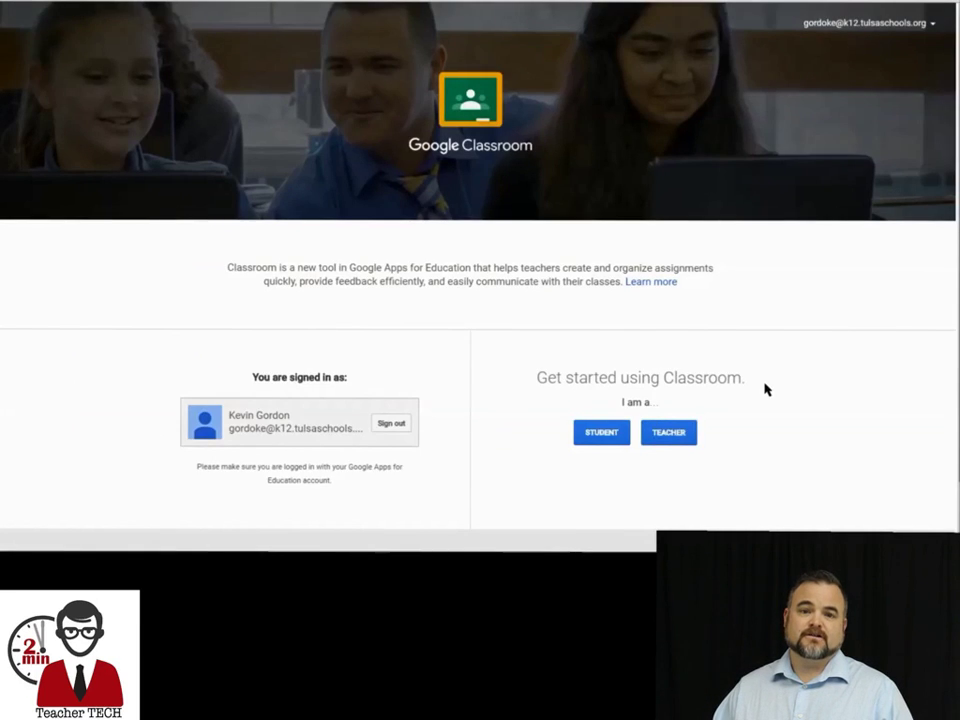
pyautogui.scroll(-1, 700, 400)
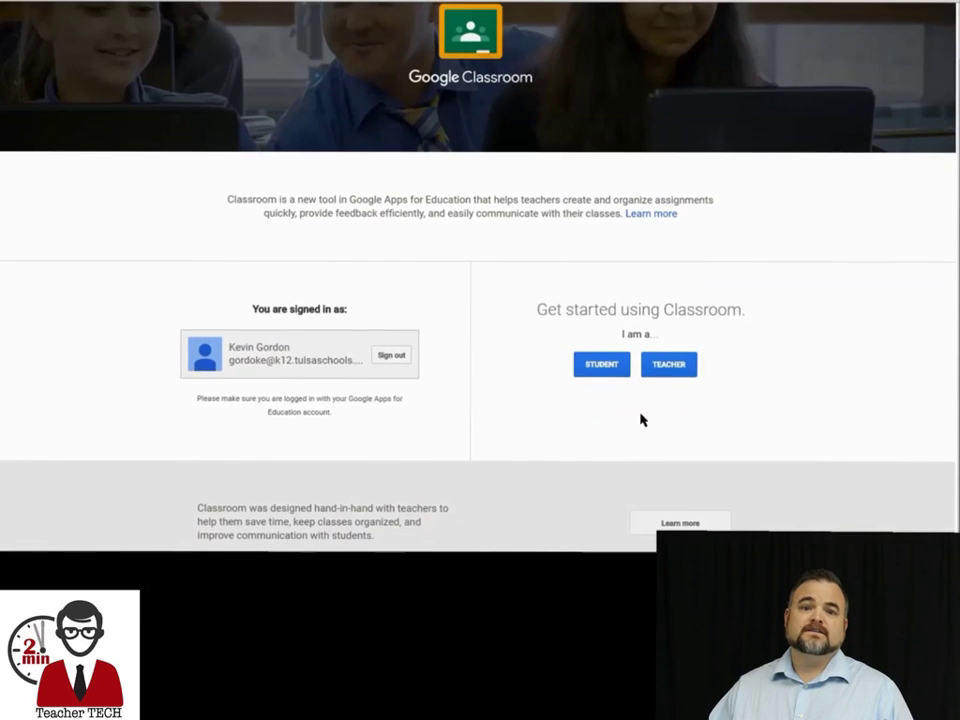
pyautogui.click(667, 368)
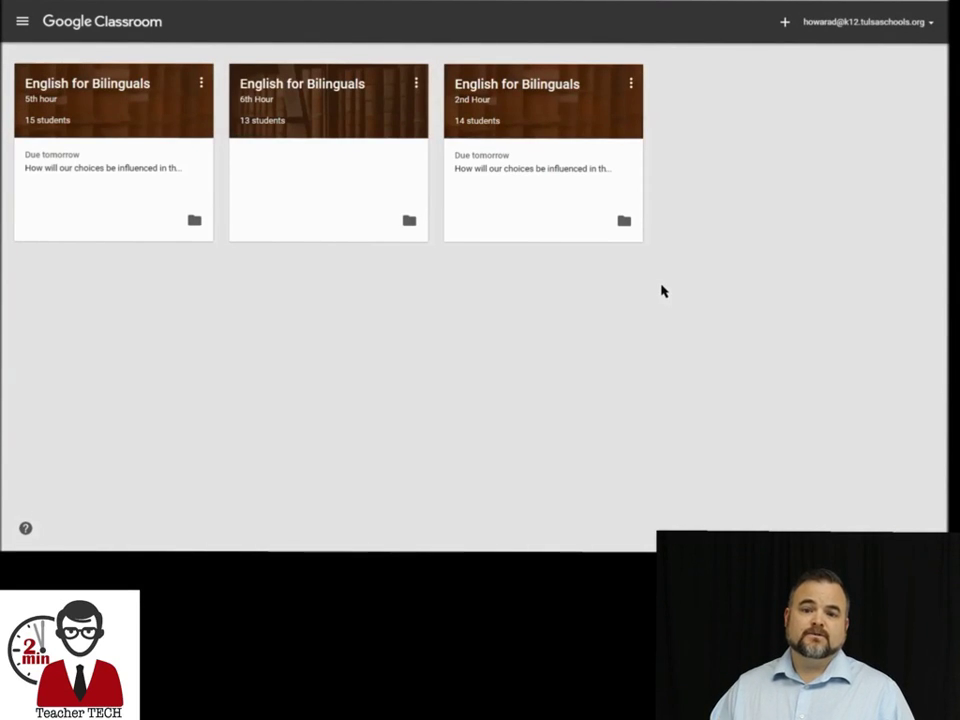
# Create a class named 'Demo' with section 1 and subject 'All of them'.
pyautogui.click(785, 22)
pyautogui.click(811, 70)
pyautogui.write('Demo')
pyautogui.press('Tab')
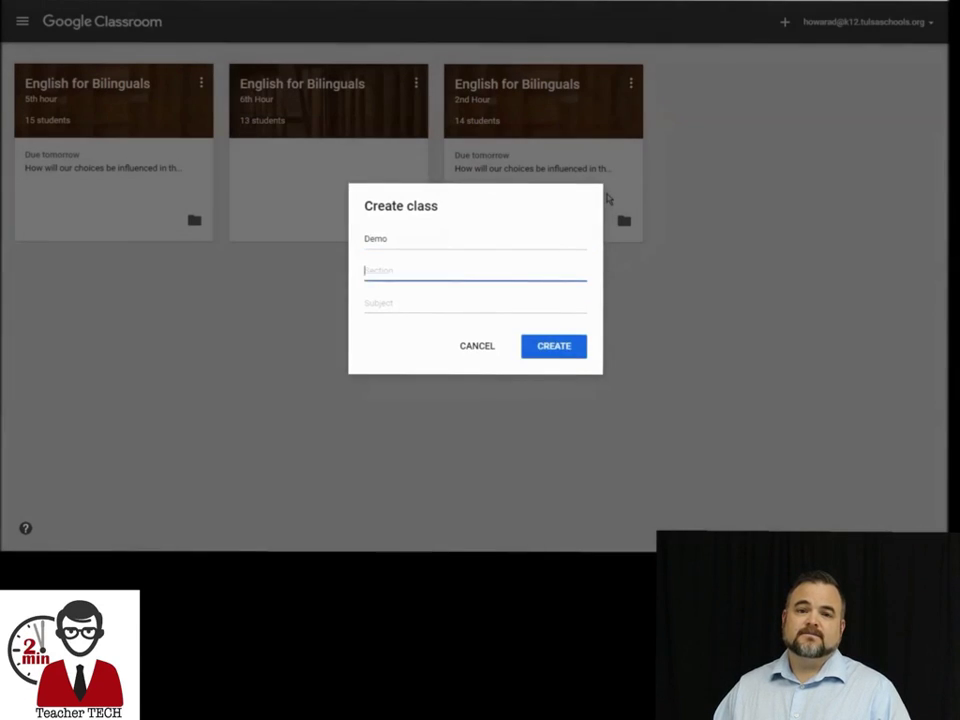
pyautogui.write('1')
pyautogui.press('Tab')
pyautogui.write('All of them')
pyautogui.press('Return')
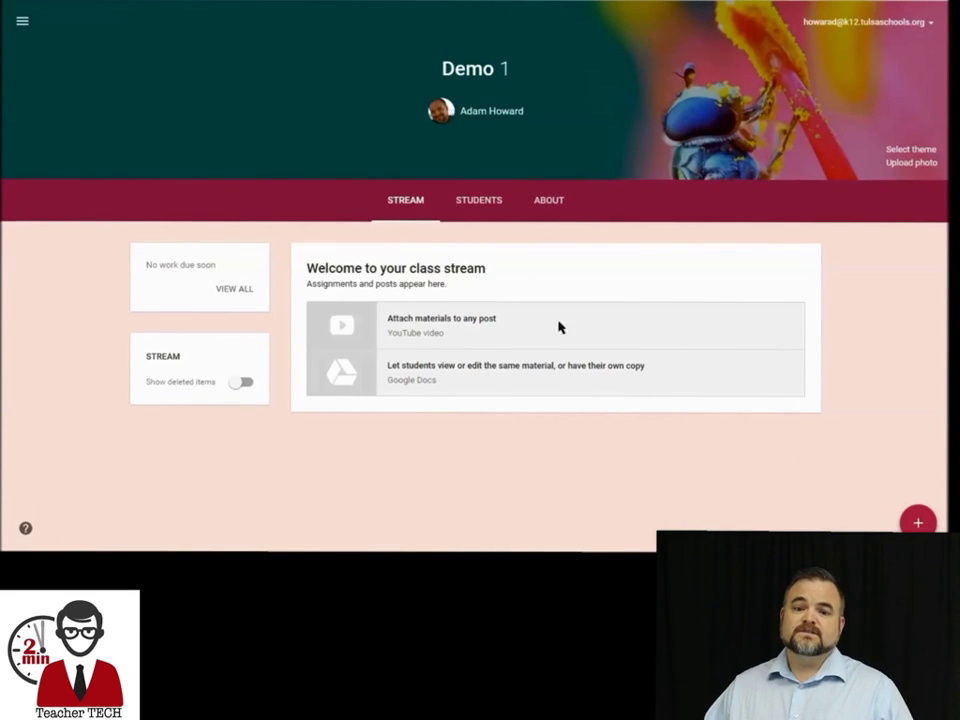
# Show the Demo class's students, select the join code, and open then cancel the invite window.
pyautogui.click(478, 200)
pyautogui.doubleClick(618, 320)
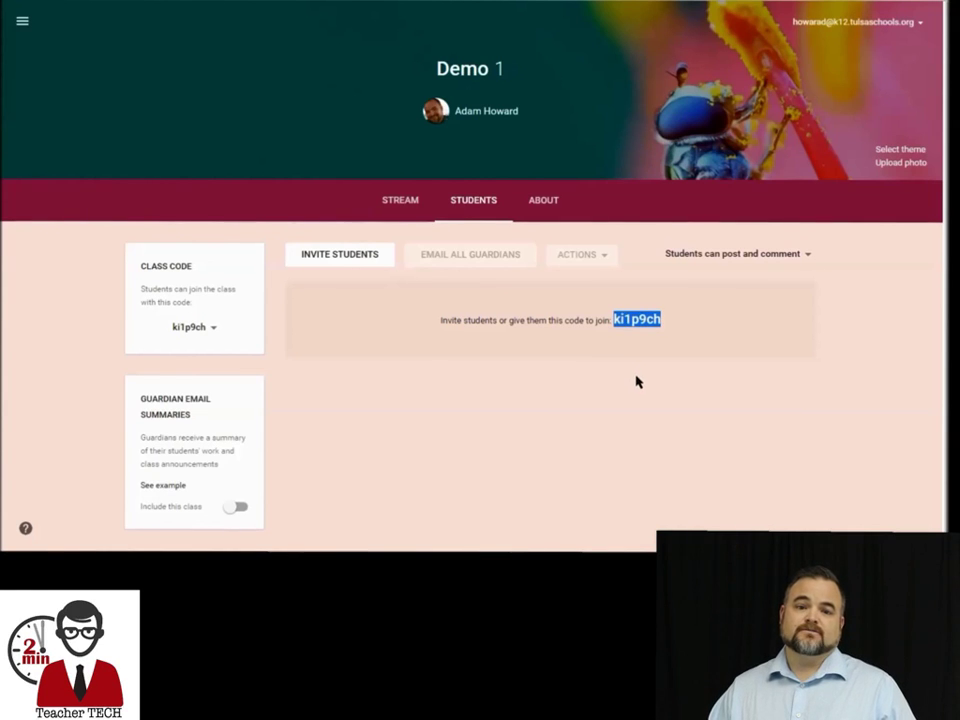
pyautogui.scroll(-1, 418, 450)
pyautogui.click(372, 256)
pyautogui.click(245, 471)
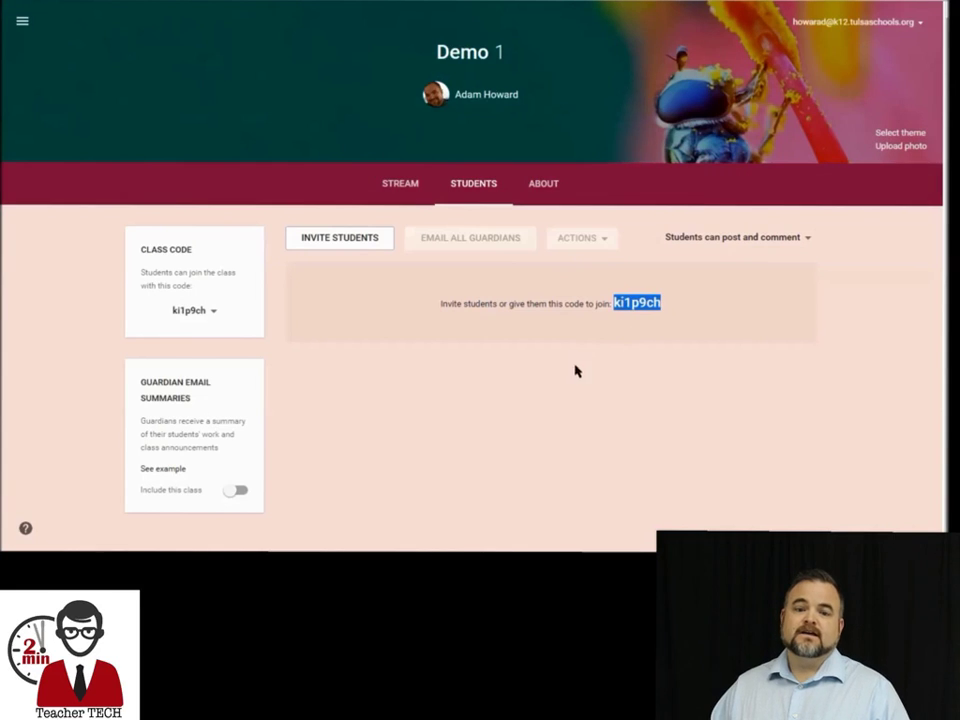
# Return to the stream, start a new announcement, and review its target classes list.
pyautogui.click(401, 186)
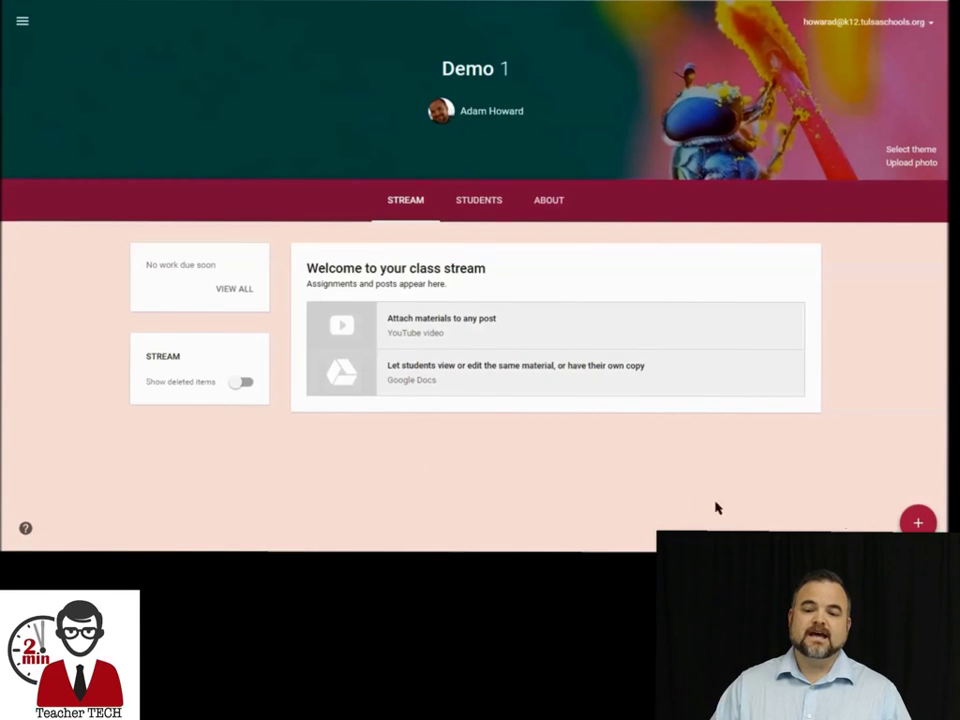
pyautogui.moveTo(917, 520)
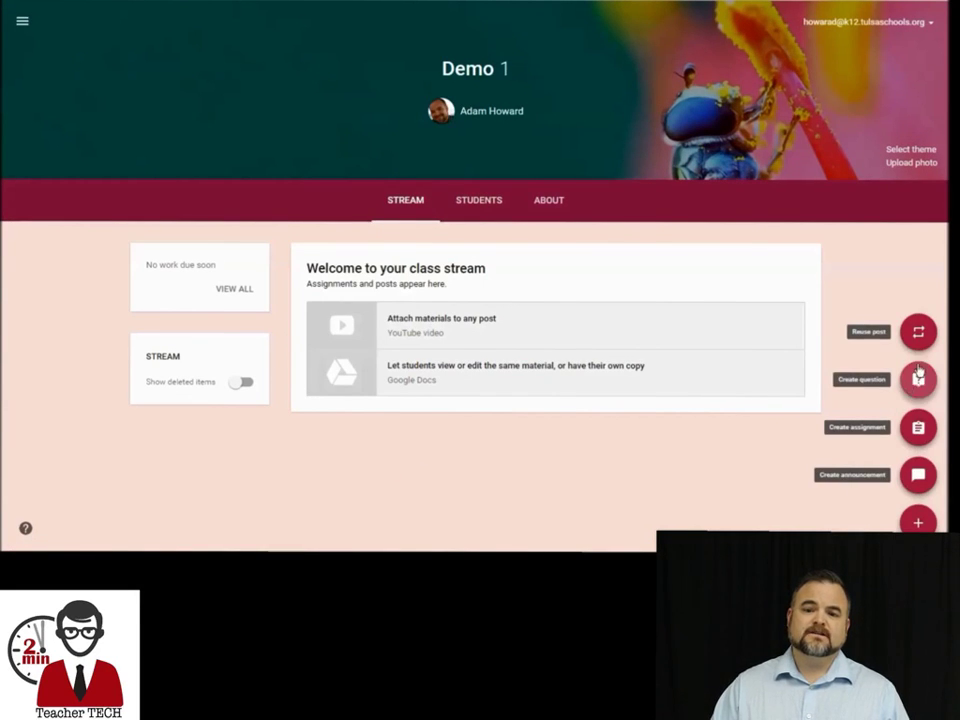
pyautogui.click(920, 484)
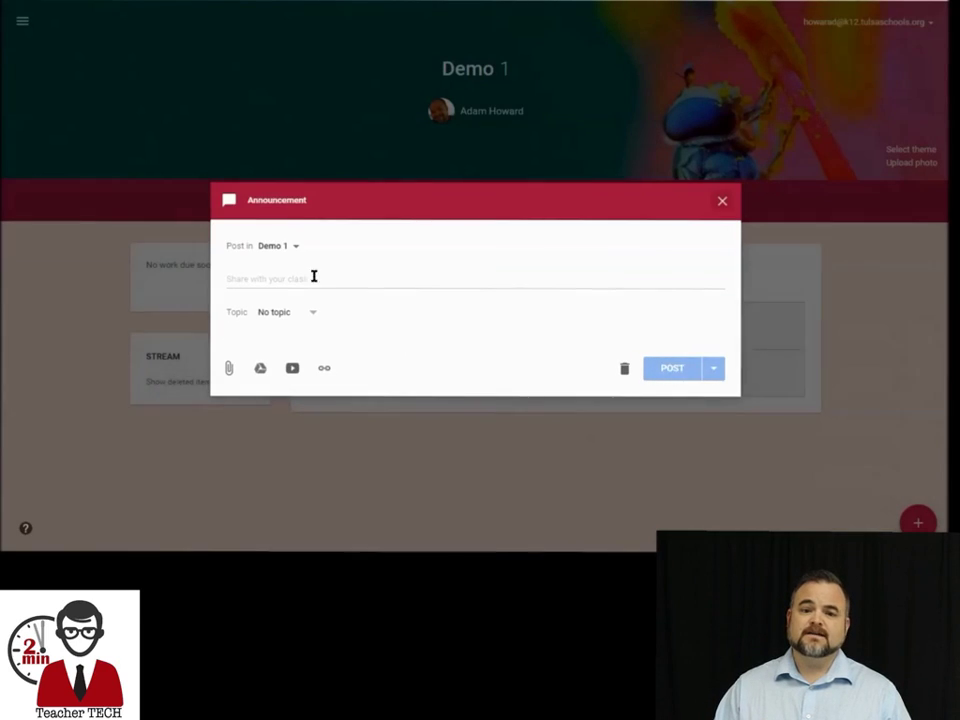
pyautogui.click(277, 248)
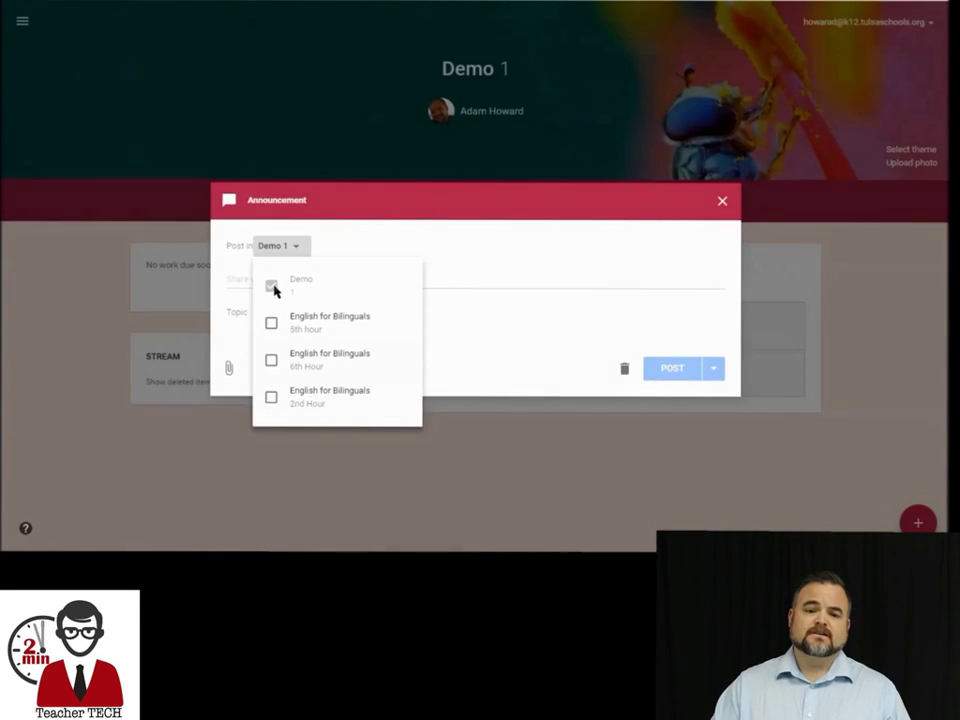
pyautogui.click(574, 332)
# Type placeholder text into the announcement and start creating a new topic for it.
pyautogui.click(274, 279)
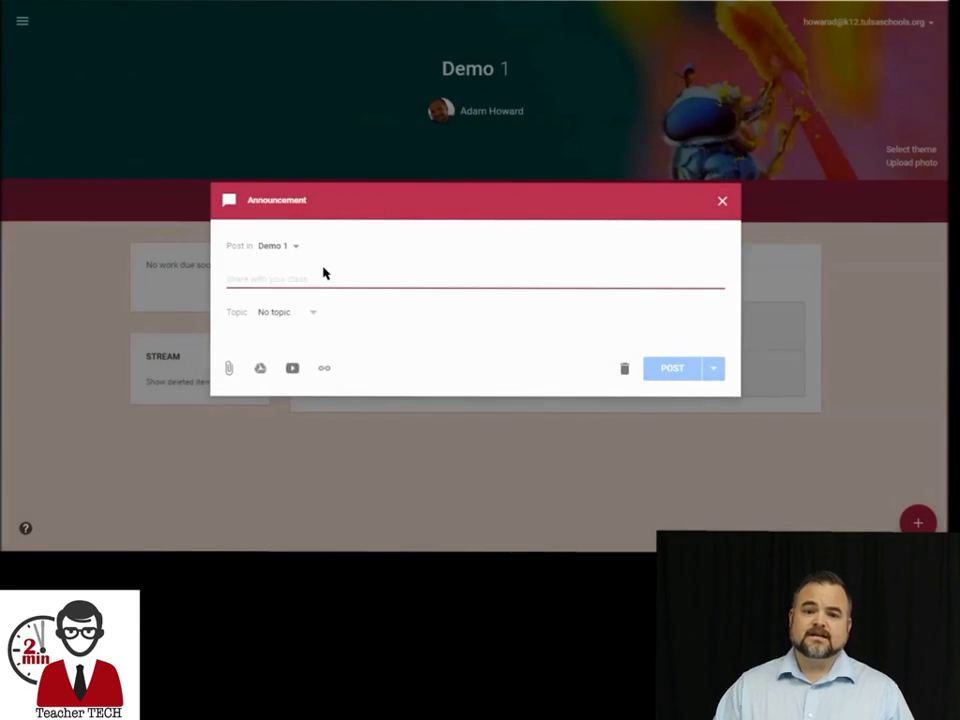
pyautogui.write('a;lskdjf;lkajsdf;lkajsdf;lkjasf')
pyautogui.click(288, 312)
pyautogui.click(300, 335)
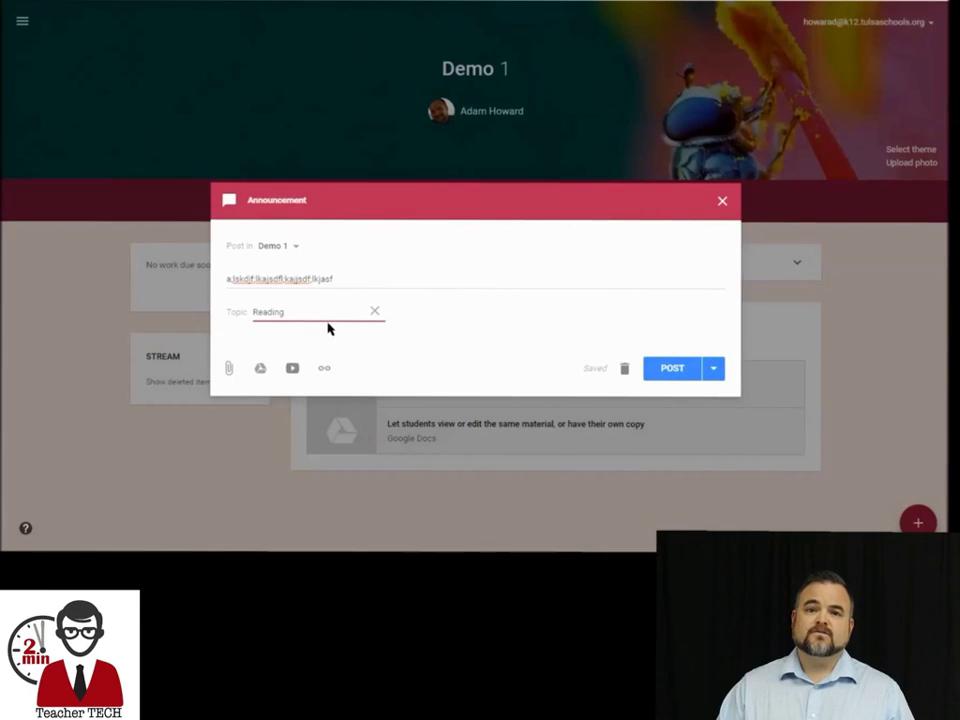
# Remove the Reading topic and browse the My Drive file picker without attaching anything.
pyautogui.click(374, 312)
pyautogui.click(228, 368)
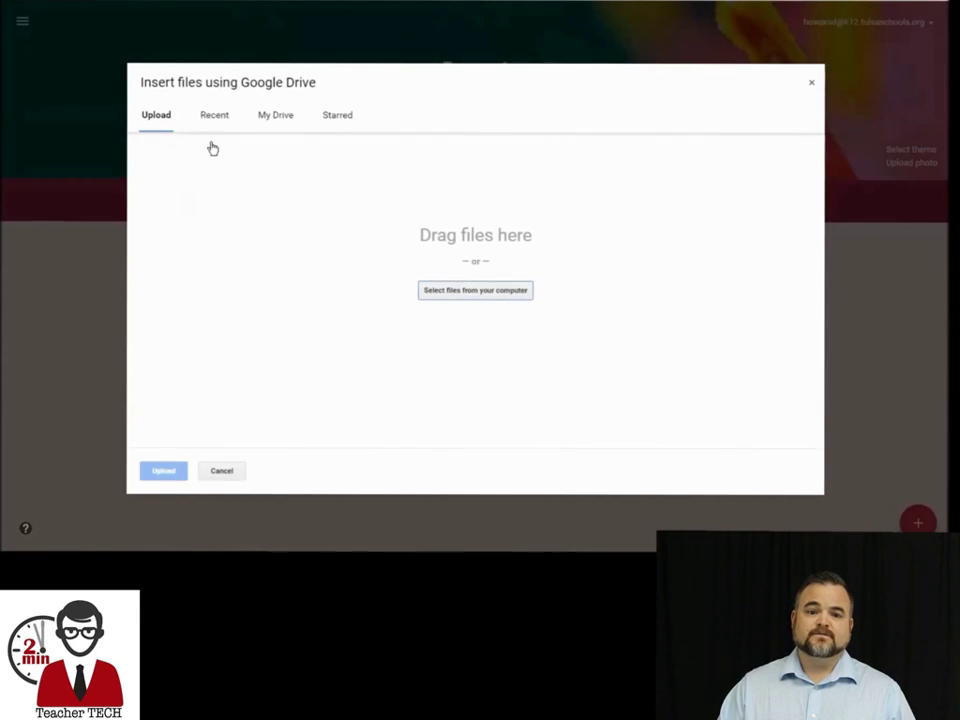
pyautogui.click(275, 115)
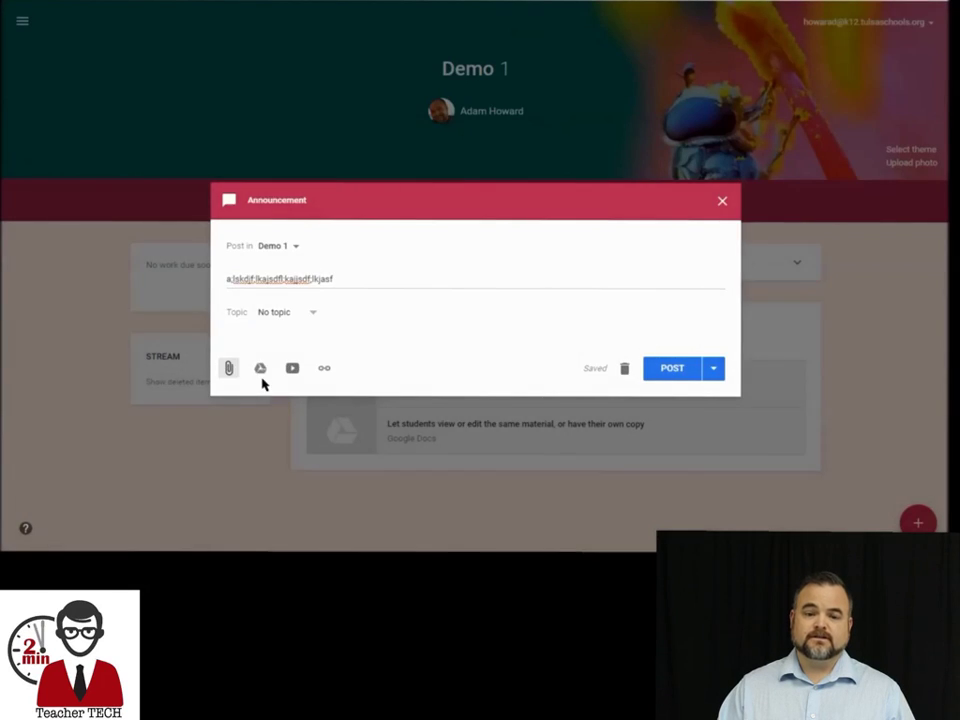
pyautogui.click(261, 369)
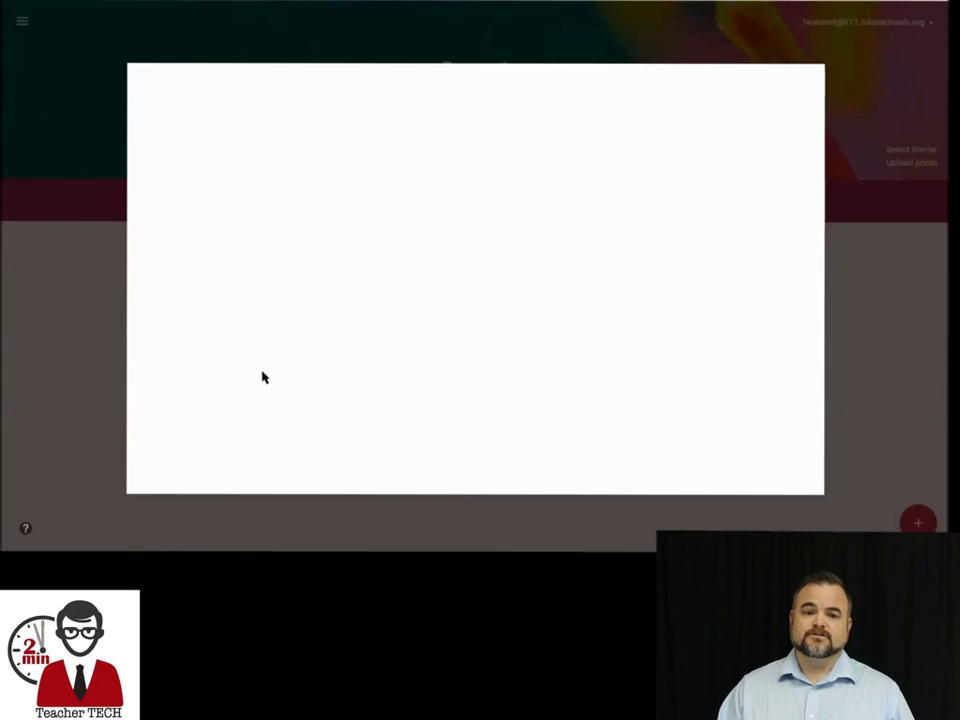
pyautogui.click(811, 83)
# Search YouTube for 'human rieed not apply', pick Humans Need Not Apply, then cancel adding it.
pyautogui.click(292, 369)
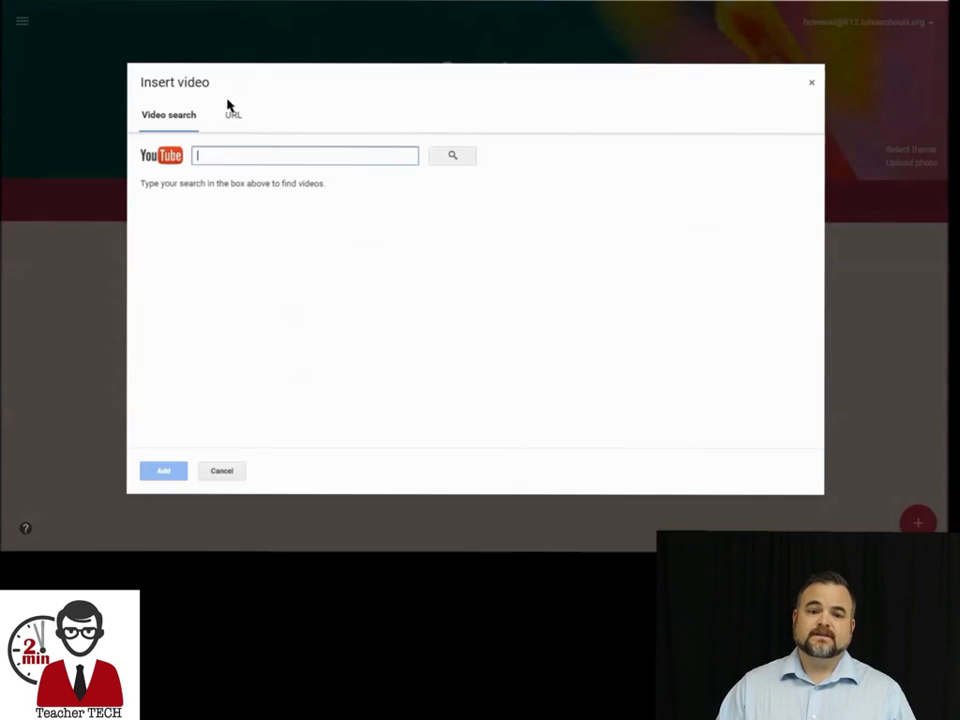
pyautogui.write('human rieed not apply')
pyautogui.press('Return')
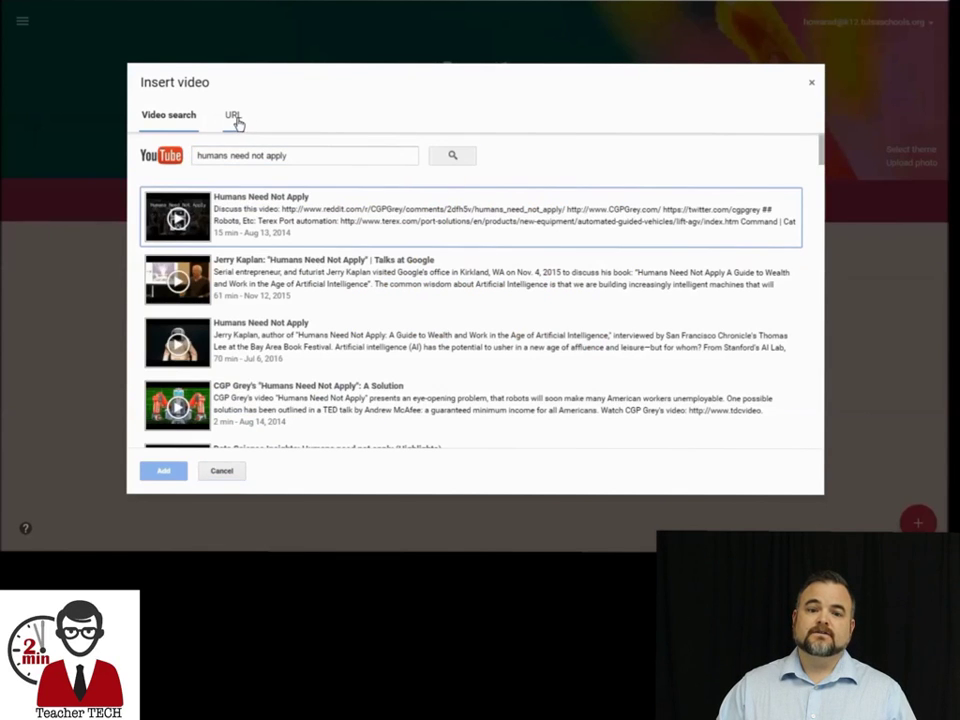
pyautogui.click(300, 210)
pyautogui.click(234, 118)
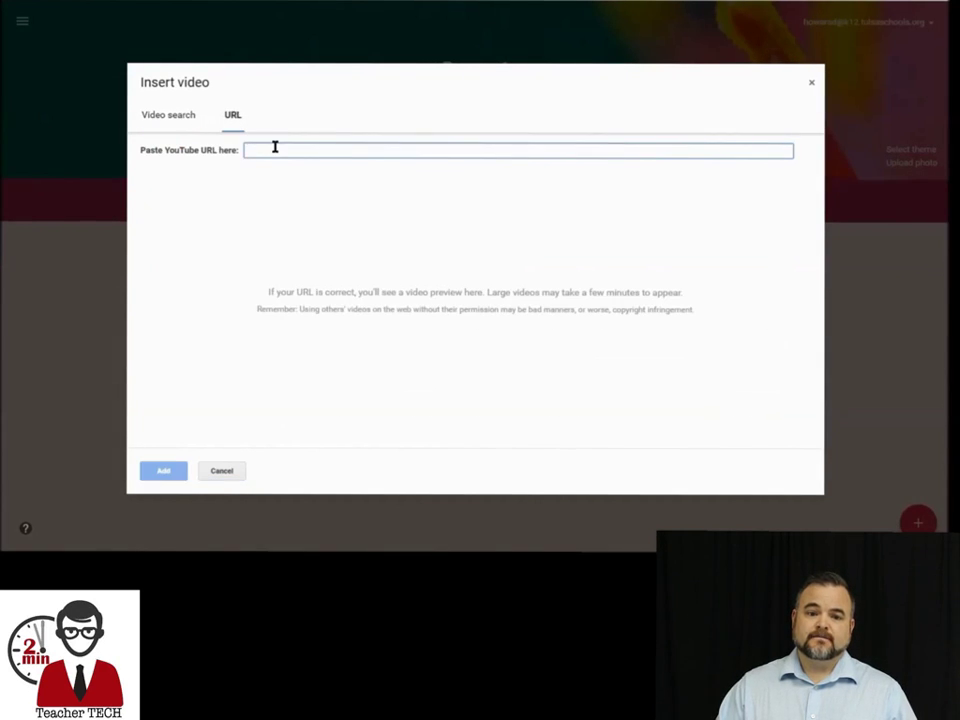
pyautogui.click(222, 470)
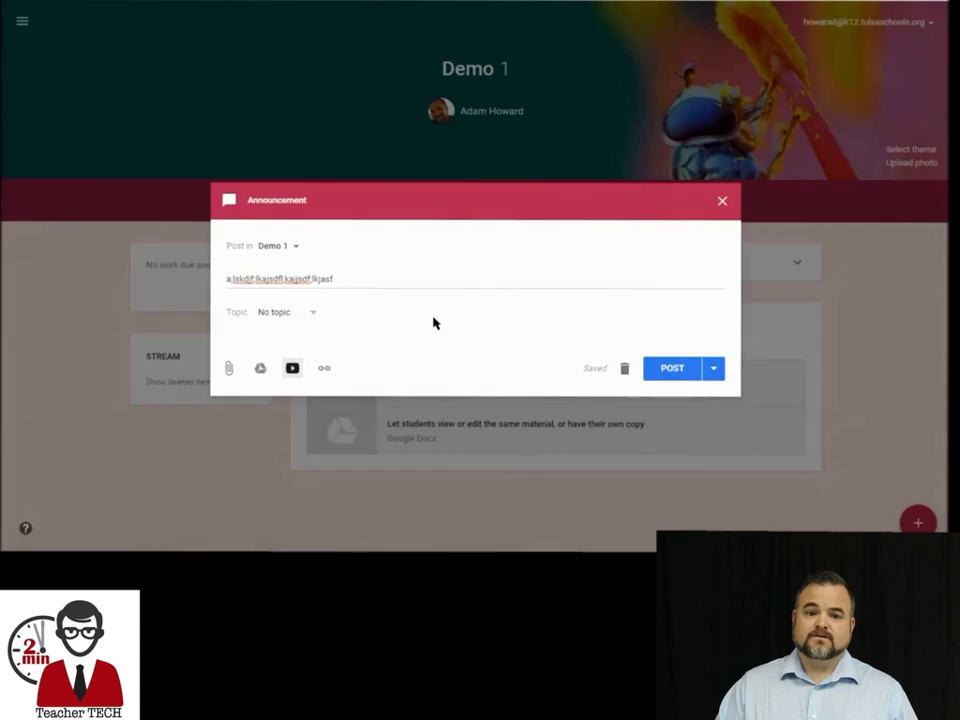
# Post the placeholder announcement, delete it, and start a new assignment.
pyautogui.click(700, 369)
pyautogui.click(796, 264)
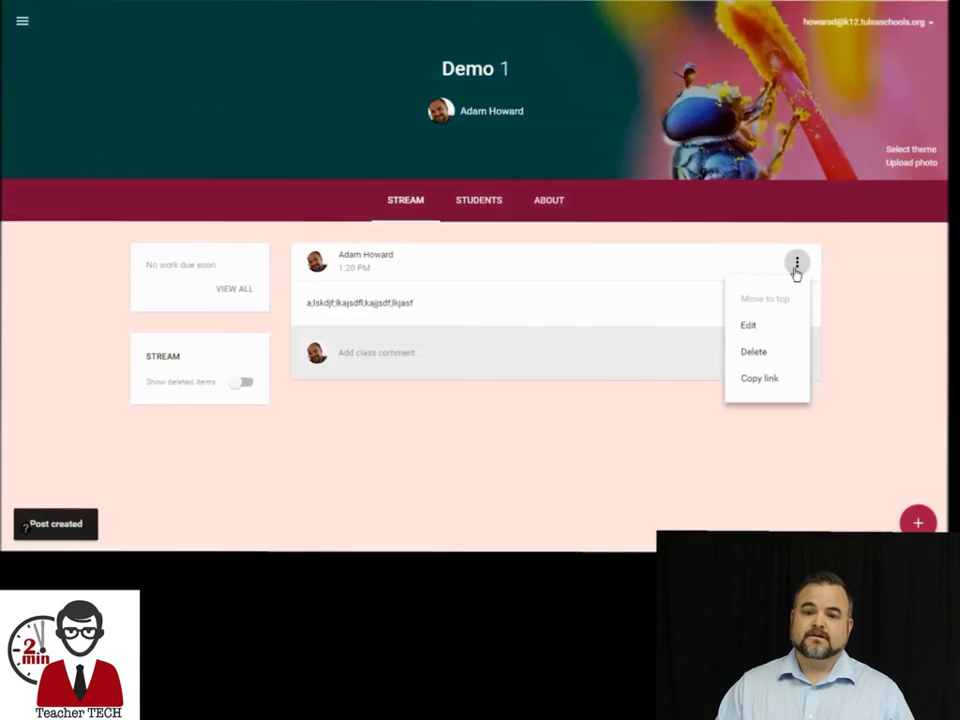
pyautogui.click(753, 352)
pyautogui.click(523, 313)
pyautogui.moveTo(918, 521)
pyautogui.click(918, 427)
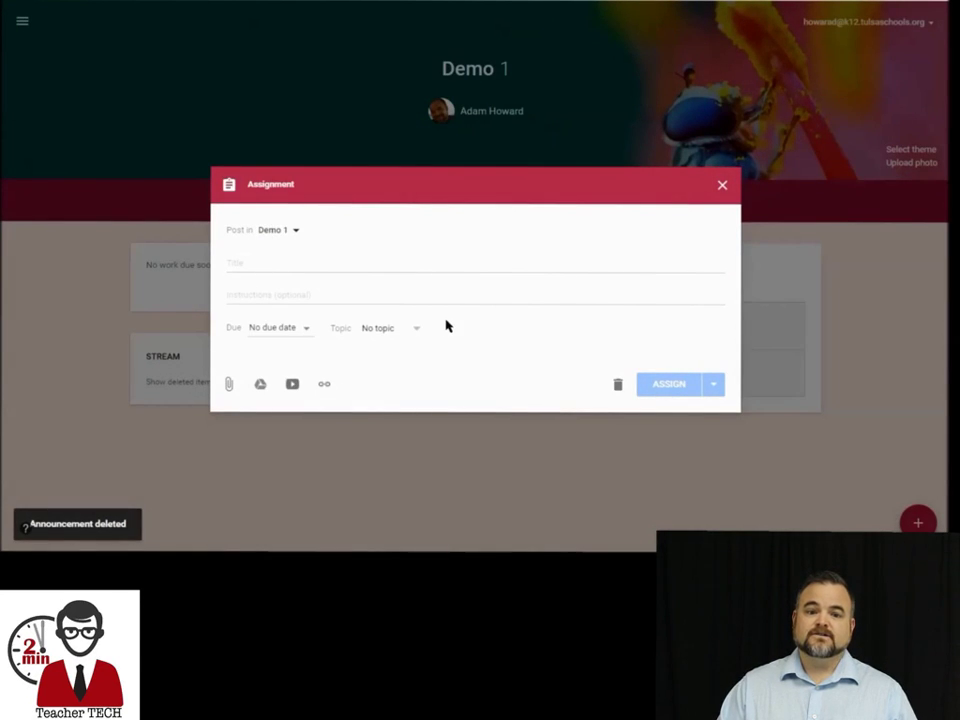
# Set then clear a September 13, 2016 due date, and leave the assignment with no topic.
pyautogui.click(305, 329)
pyautogui.click(305, 390)
pyautogui.click(300, 486)
pyautogui.click(373, 380)
pyautogui.click(412, 330)
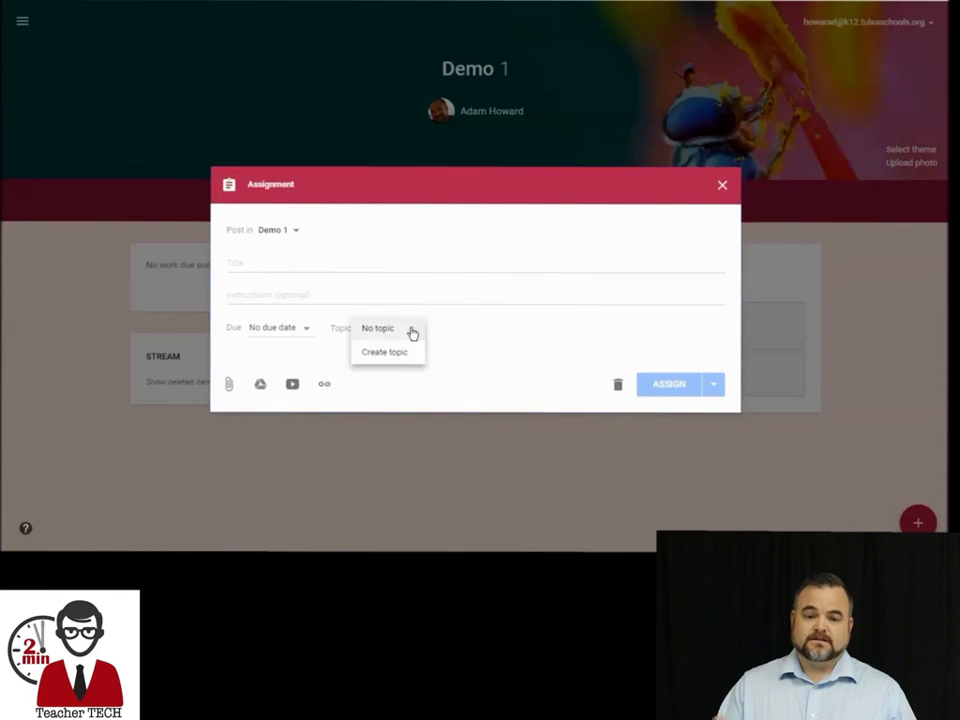
pyautogui.click(449, 398)
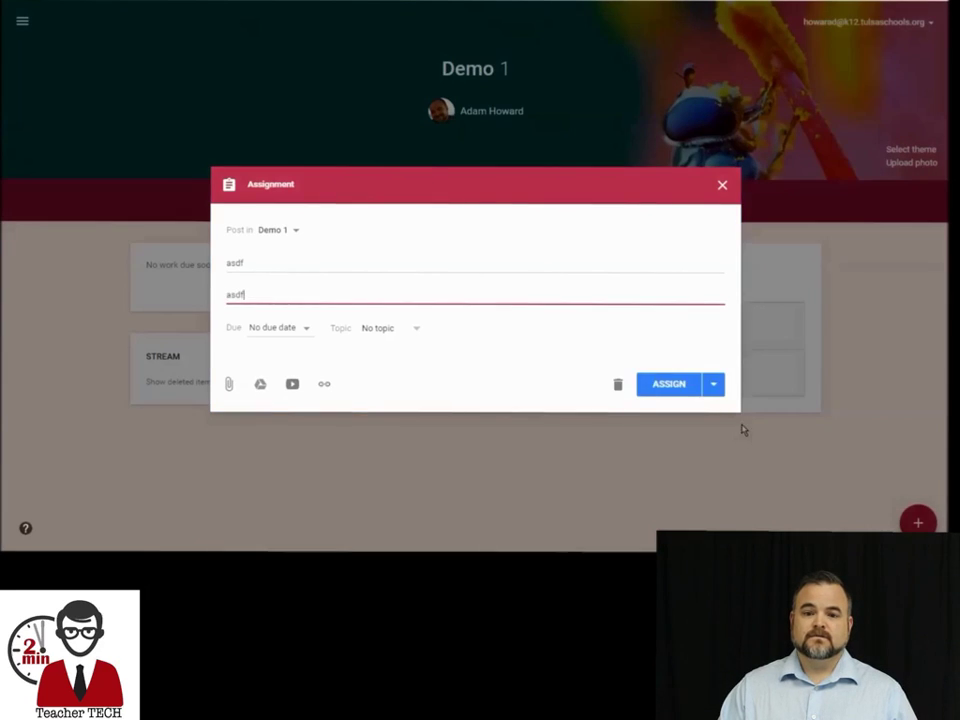
# Assign the 'asdf' assignment to Demo 1, then delete it from the stream.
pyautogui.click(713, 384)
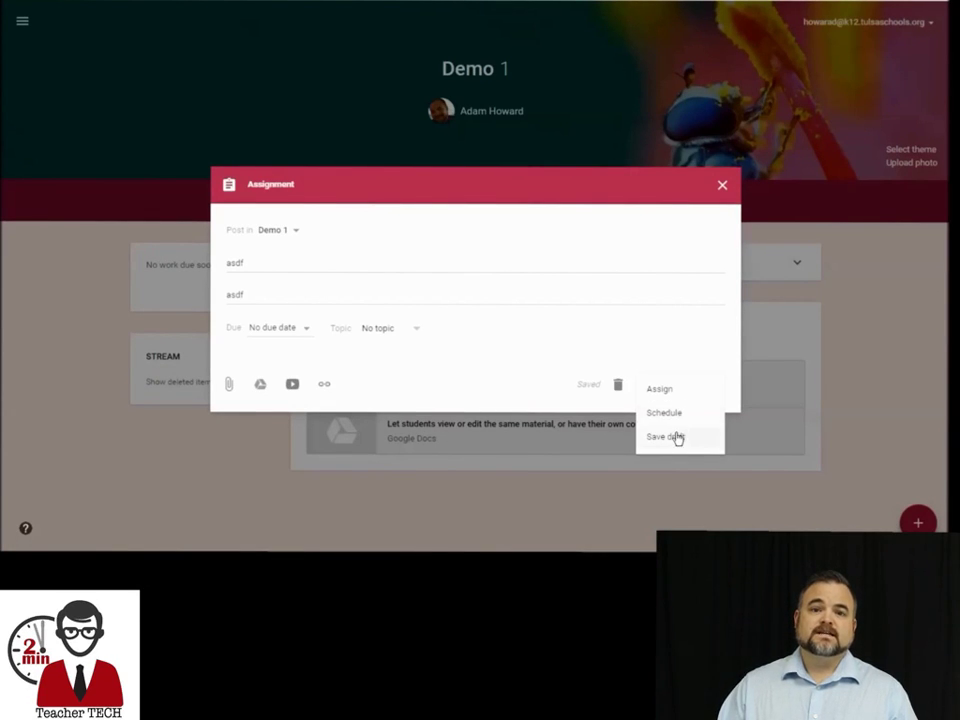
pyautogui.click(665, 391)
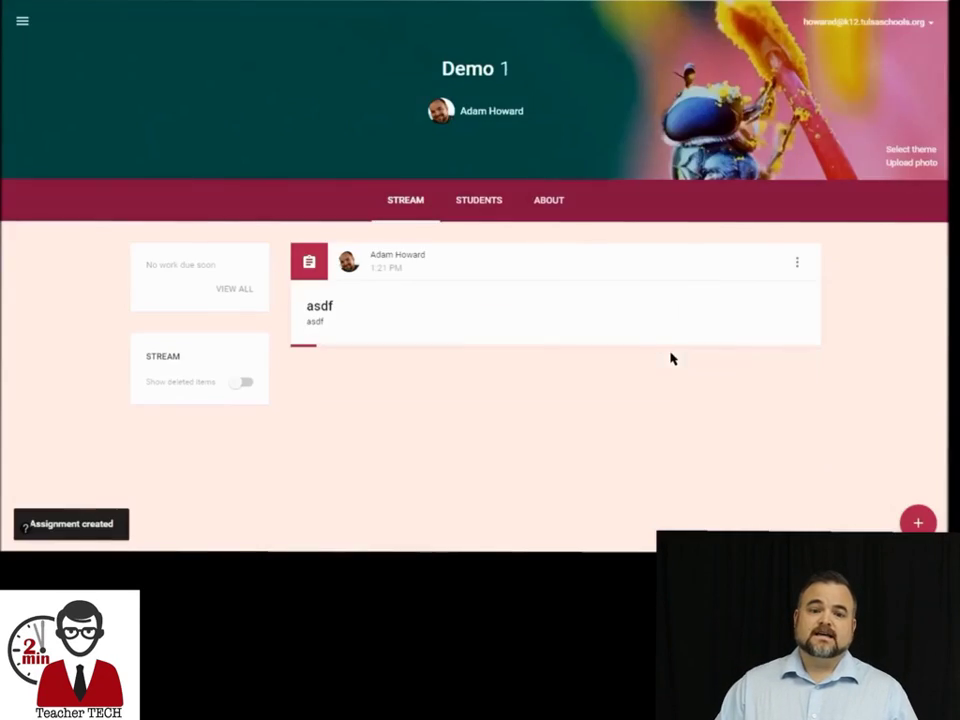
pyautogui.click(797, 266)
pyautogui.click(765, 352)
pyautogui.click(557, 319)
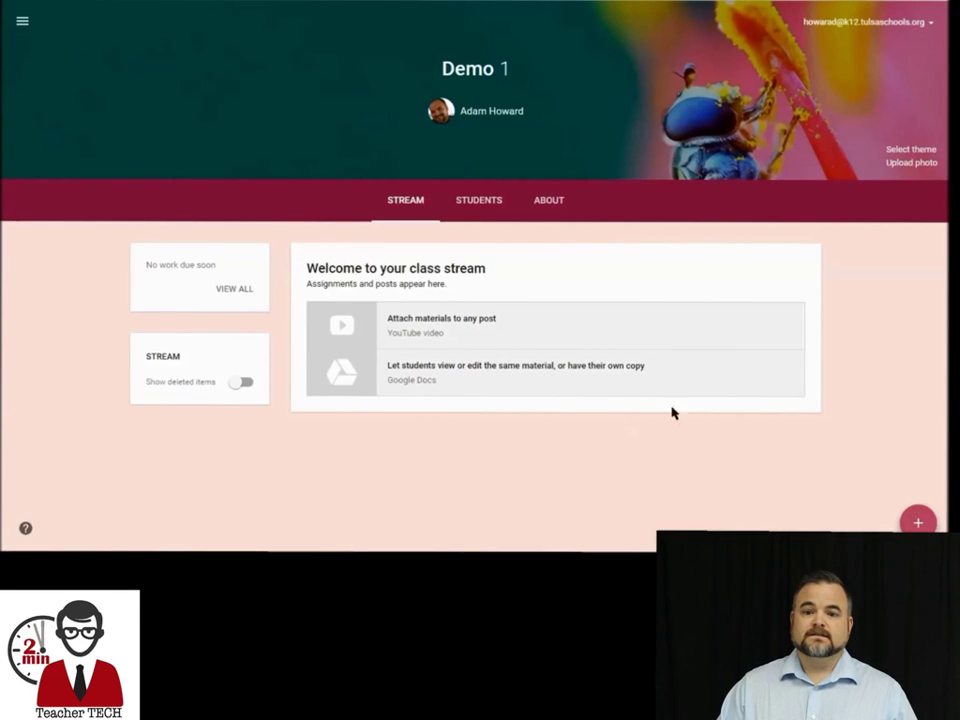
pyautogui.moveTo(918, 521)
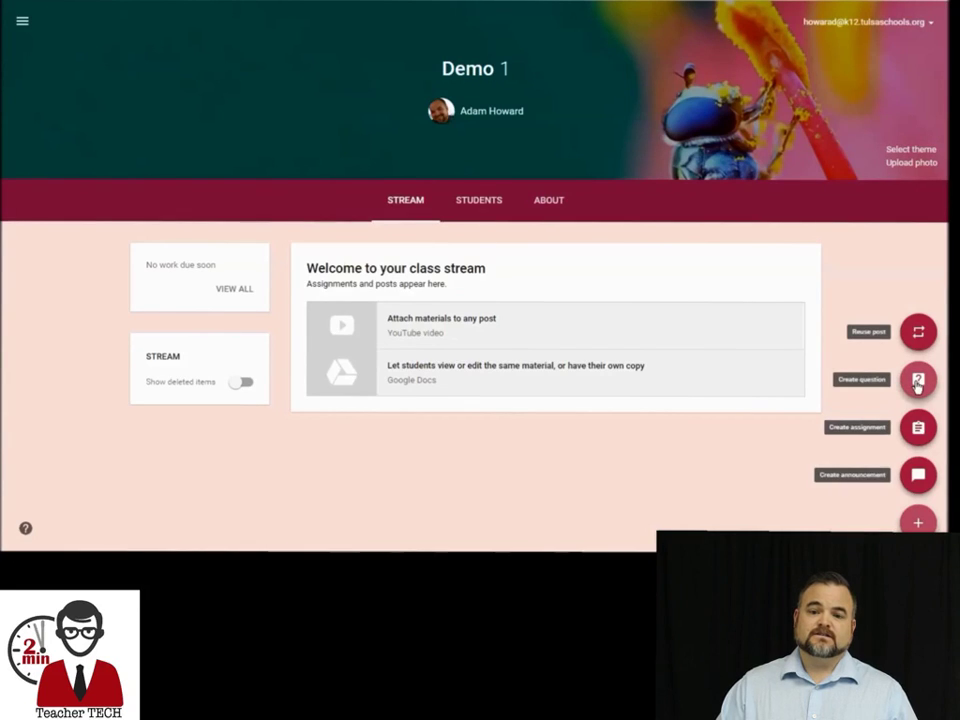
pyautogui.click(916, 382)
pyautogui.click(286, 352)
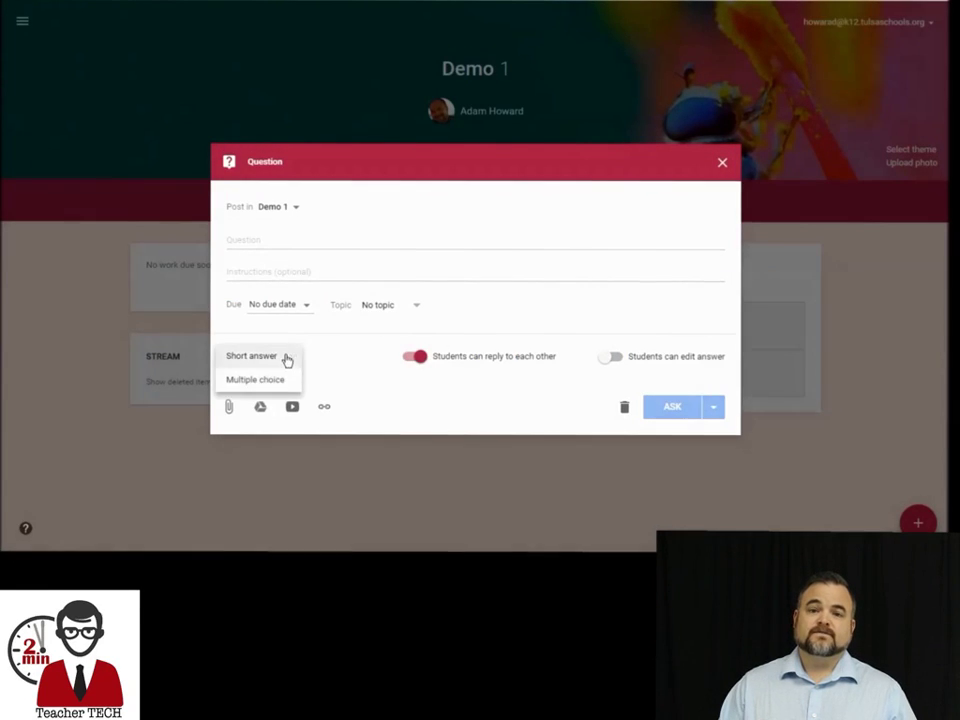
pyautogui.click(403, 375)
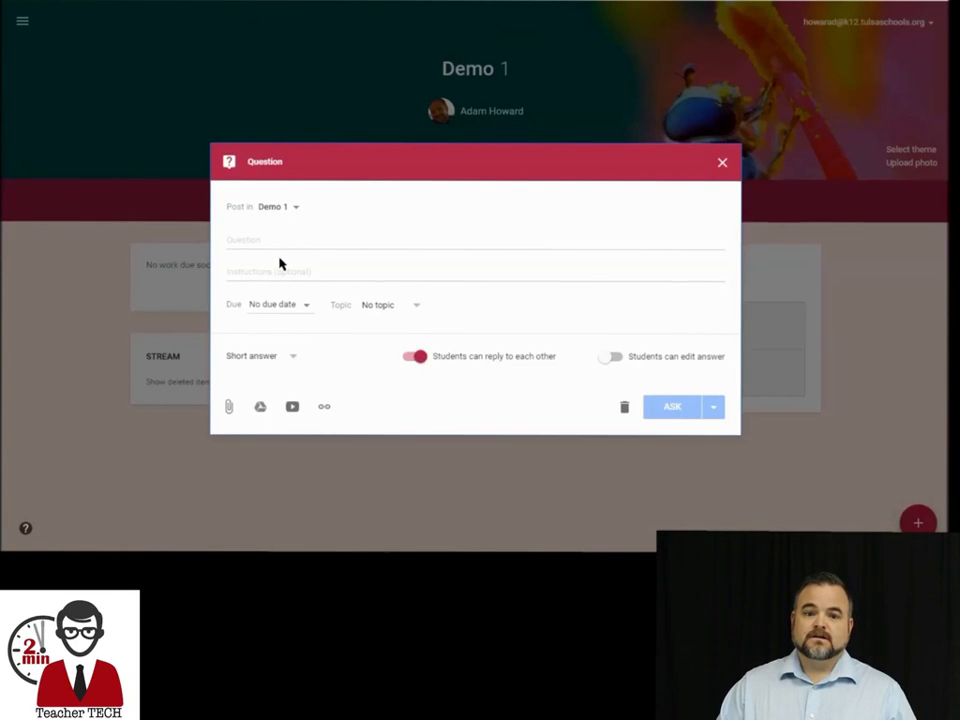
# Discard the question form and reuse the Humans Need Not Apply pre-writing post from English for Bilinguals 2nd Hour.
pyautogui.click(721, 161)
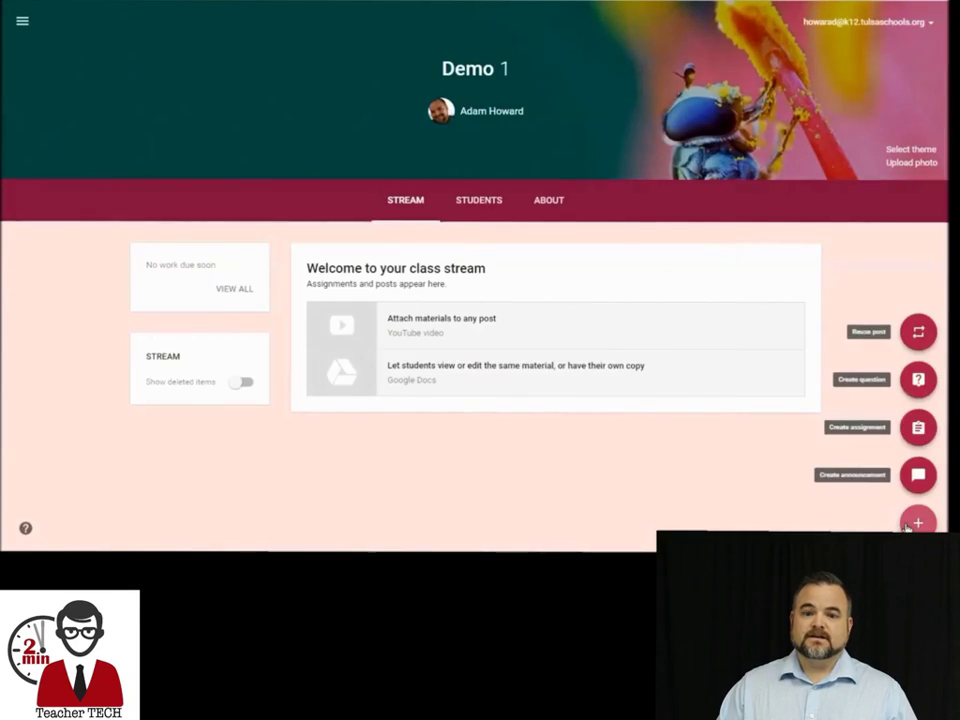
pyautogui.click(917, 332)
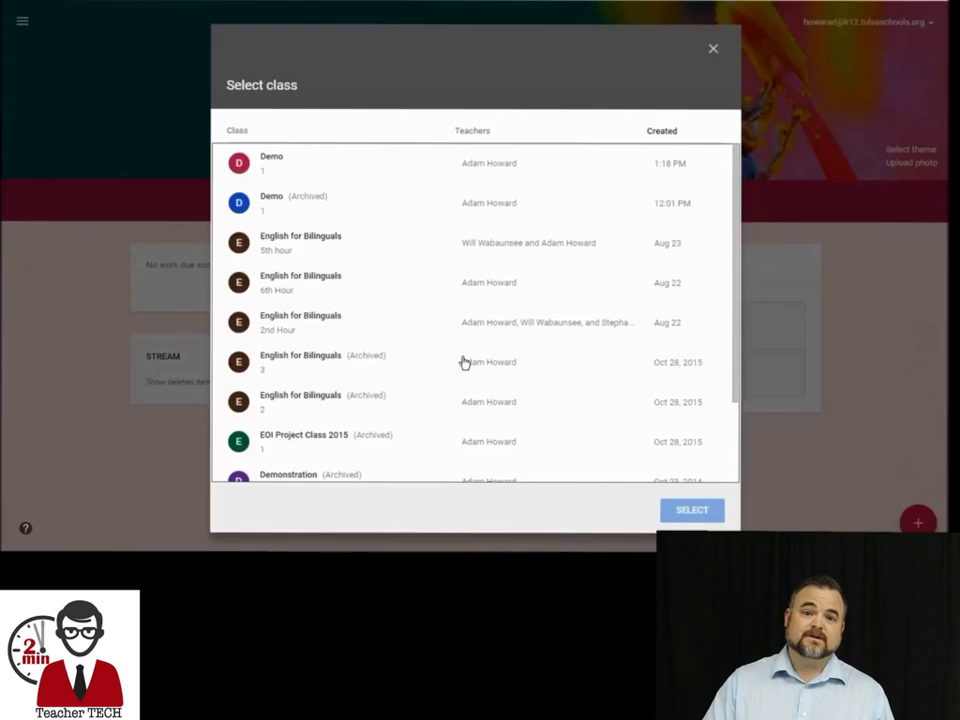
pyautogui.click(296, 321)
pyautogui.click(691, 510)
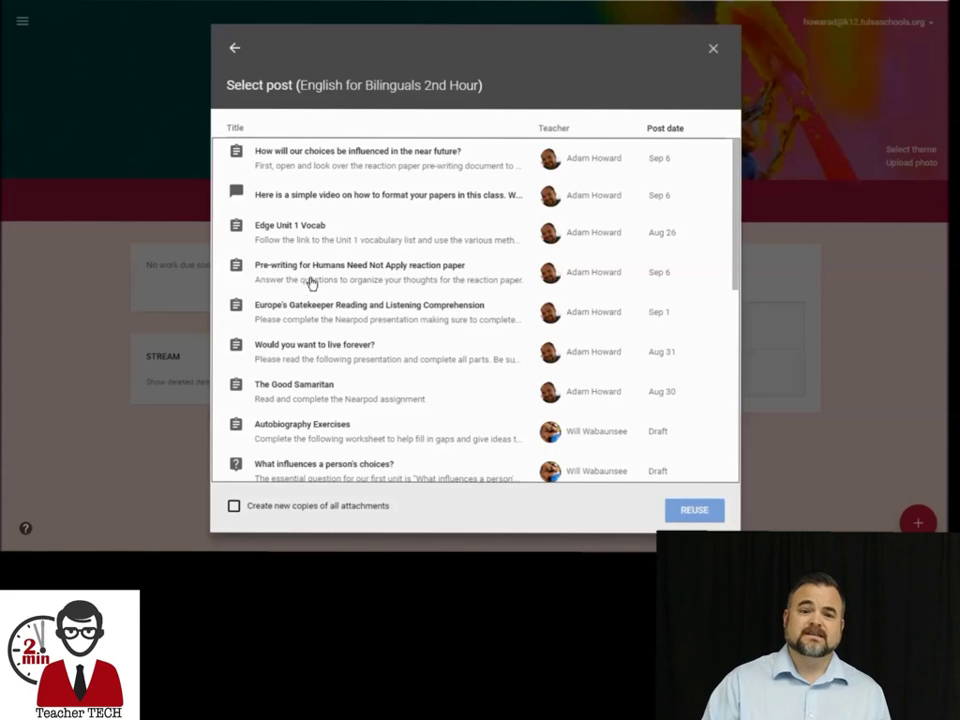
pyautogui.click(313, 272)
pyautogui.click(688, 512)
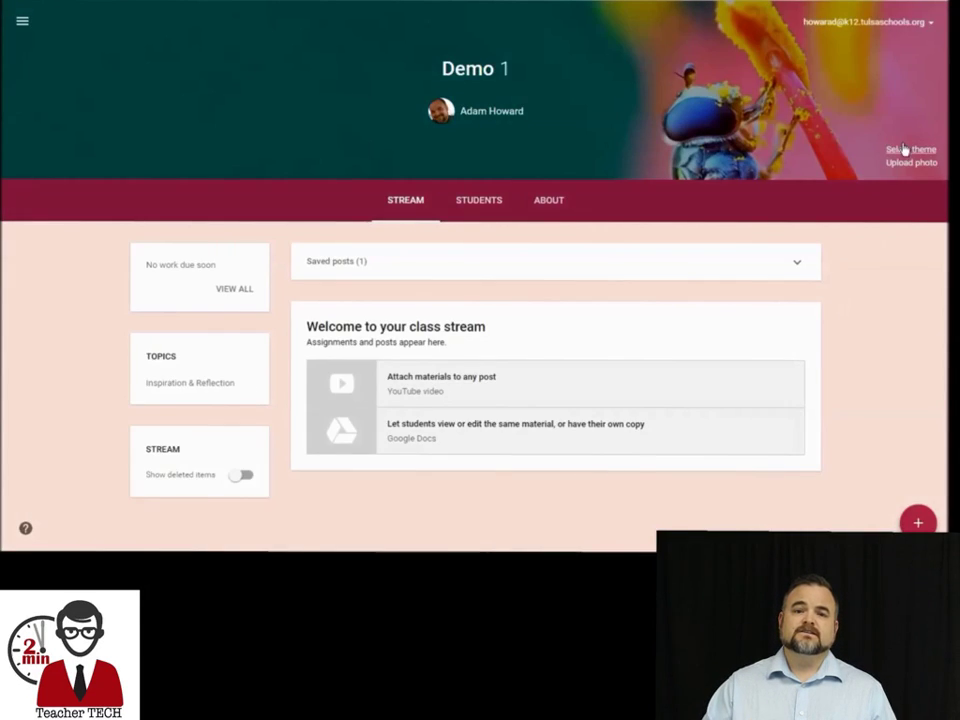
# Apply the brown pattern from the Patterns gallery as Demo 1's class theme.
pyautogui.click(906, 150)
pyautogui.click(217, 115)
pyautogui.click(264, 255)
pyautogui.click(176, 470)
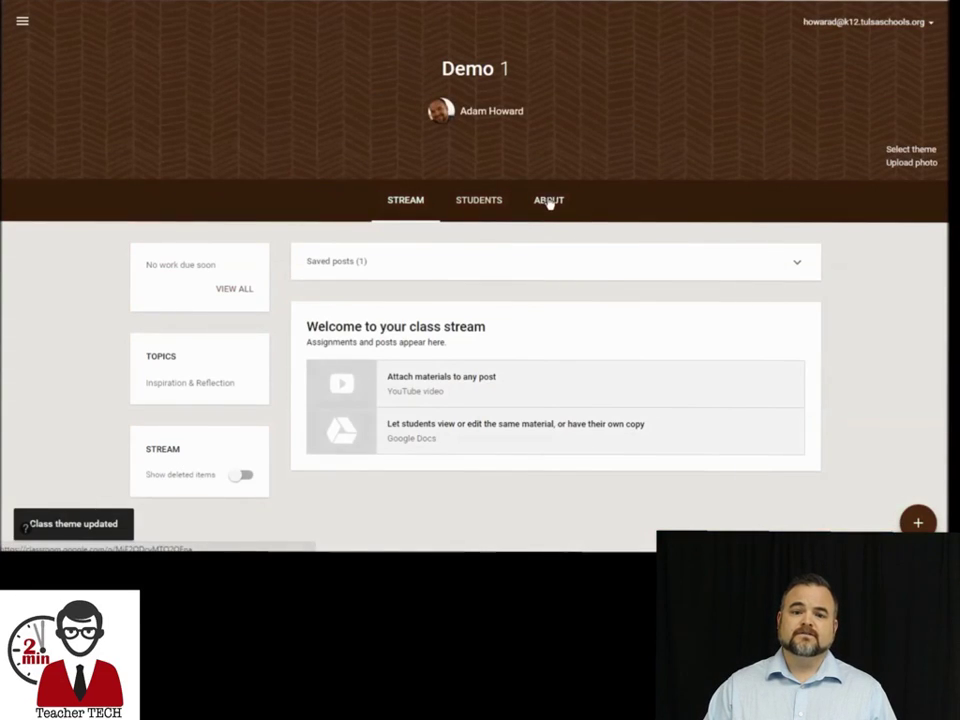
# Open a student's submitted essay and comment 'Great Start!' on the word 'harder'.
pyautogui.click(548, 201)
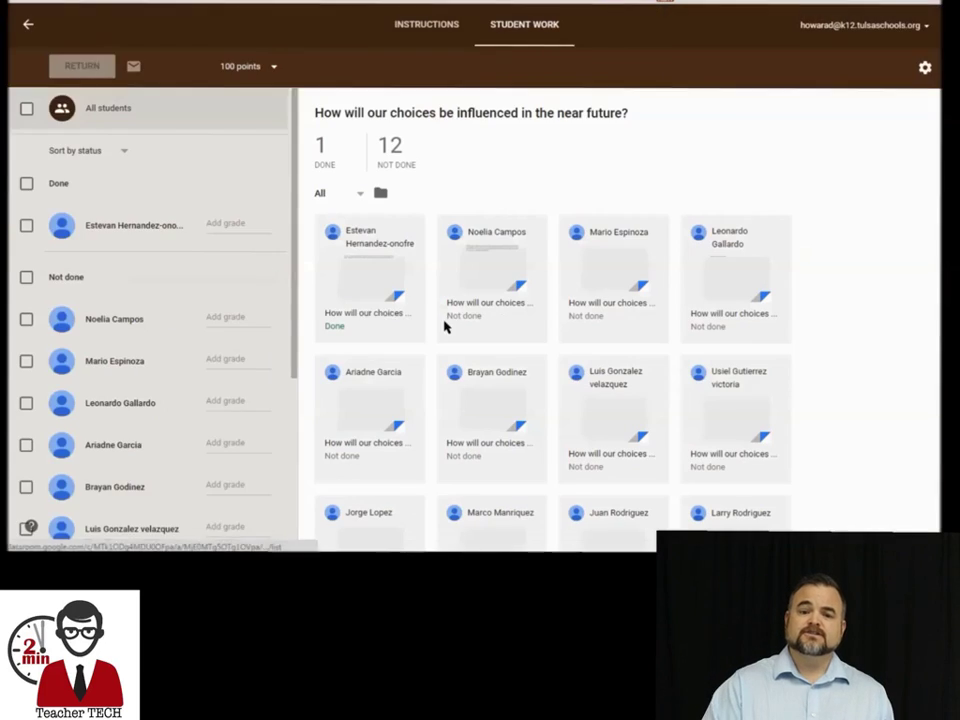
pyautogui.scroll(-2, 246, 317)
pyautogui.scroll(2, 246, 317)
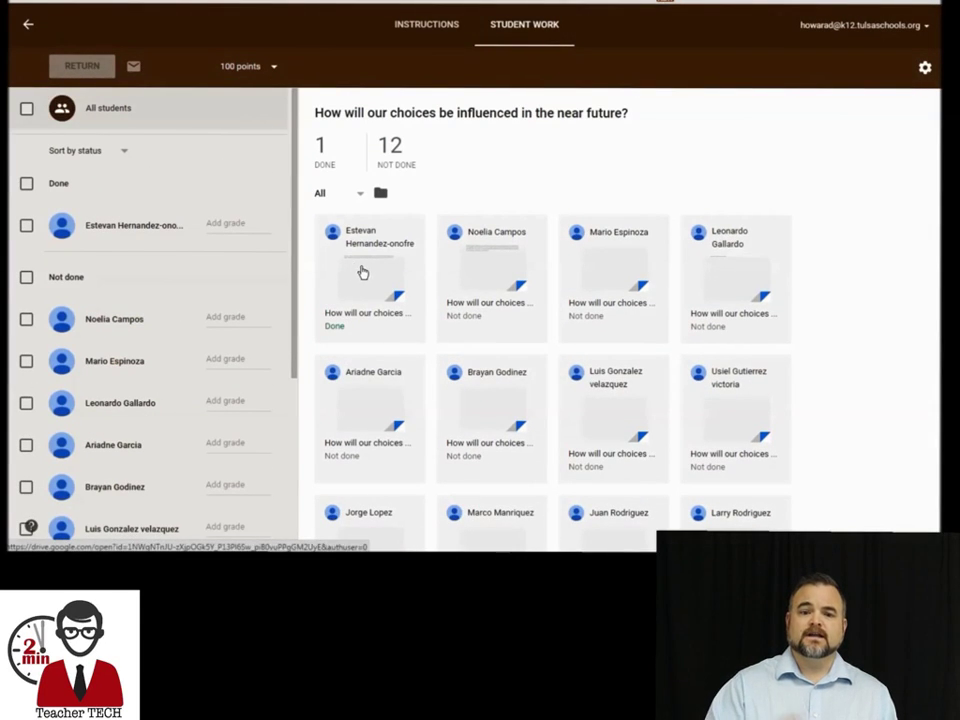
pyautogui.click(476, 272)
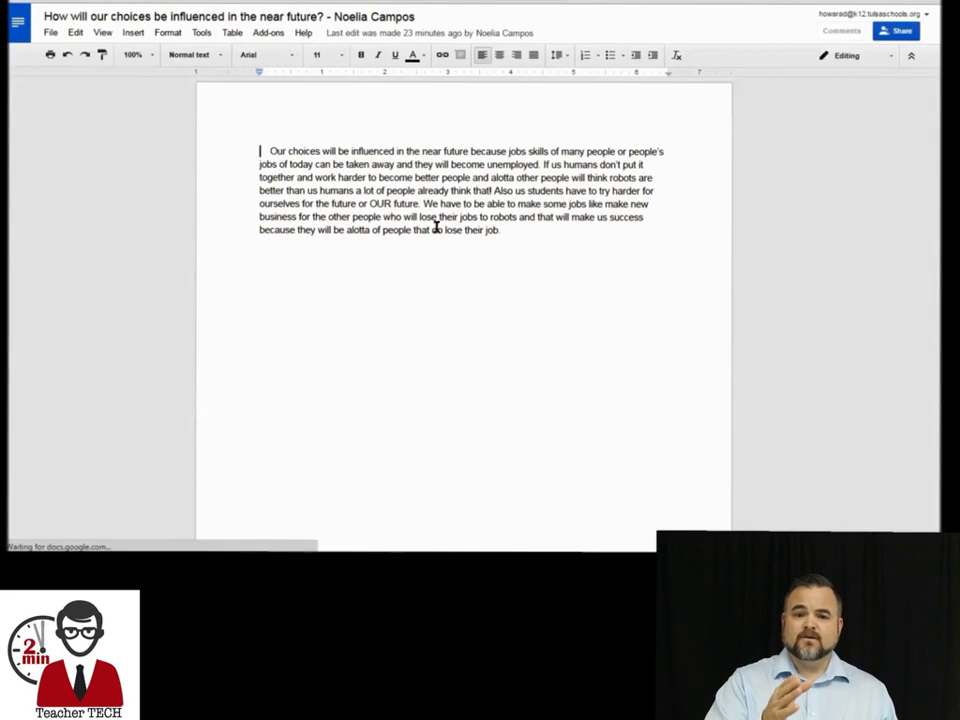
pyautogui.doubleClick(626, 190)
pyautogui.click(725, 203)
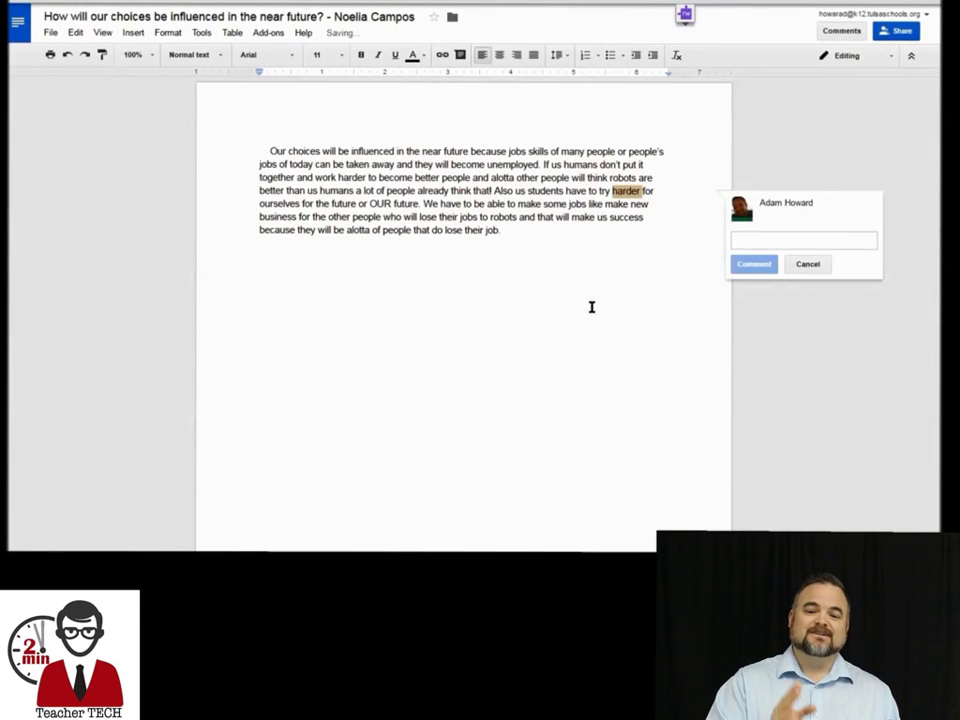
pyautogui.write('Great Start!')
pyautogui.click(744, 265)
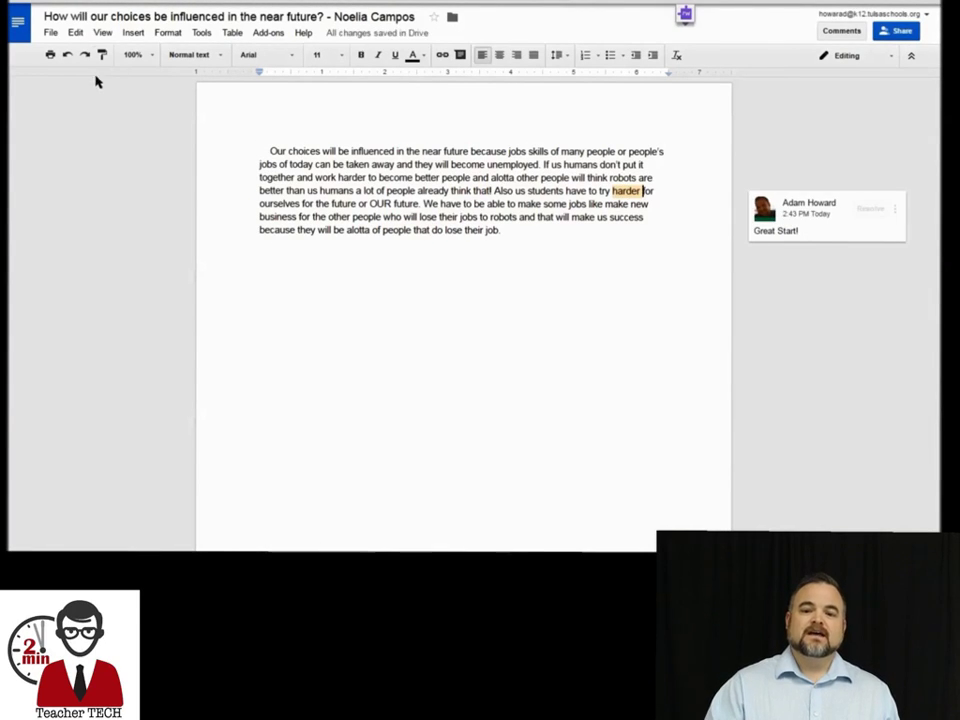
pyautogui.hotkey('ctrl', 'w')
pyautogui.scroll(-1, 608, 407)
# Change the assignment's point value to 50.
pyautogui.scroll(1, 324, 265)
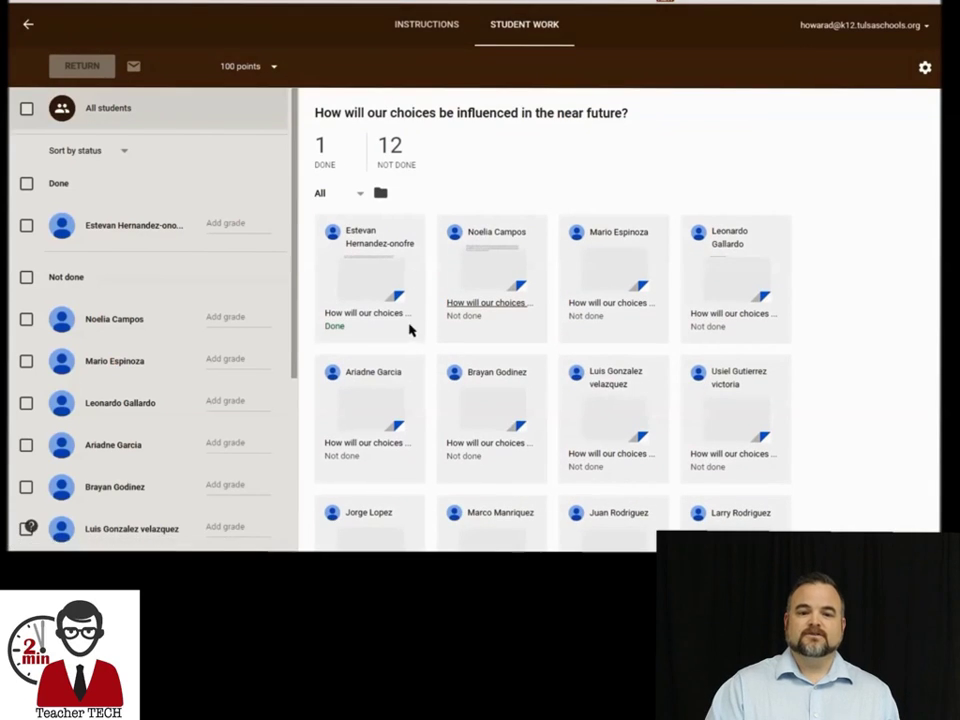
pyautogui.click(243, 66)
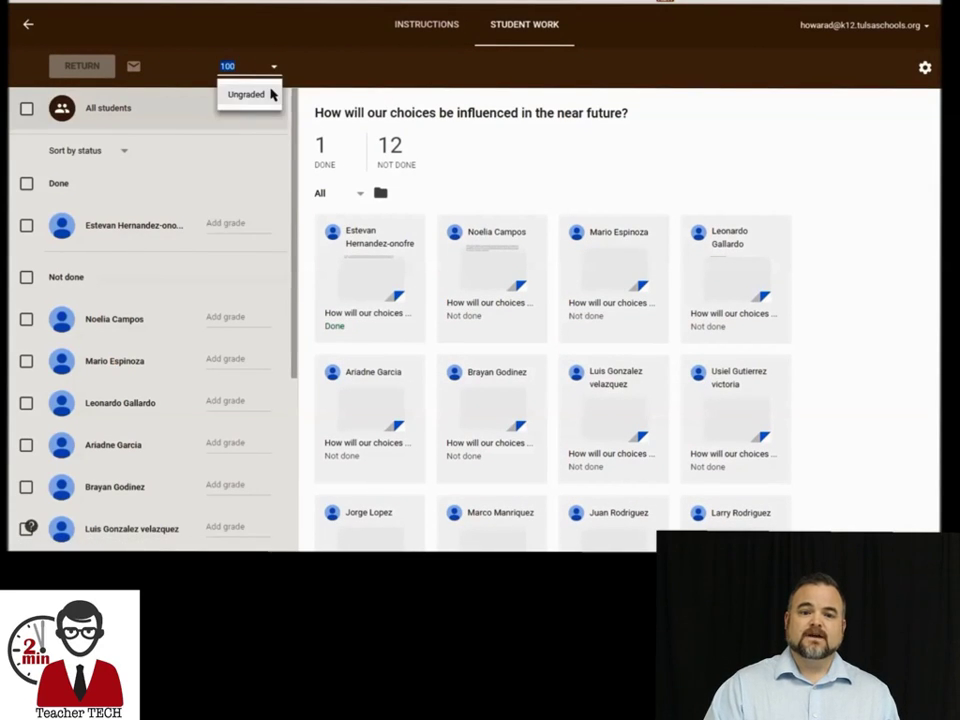
pyautogui.write('50')
pyautogui.press('Return')
pyautogui.click(570, 313)
# Grade the completed submission 50 and filter the list to Done work only.
pyautogui.click(257, 221)
pyautogui.write('50')
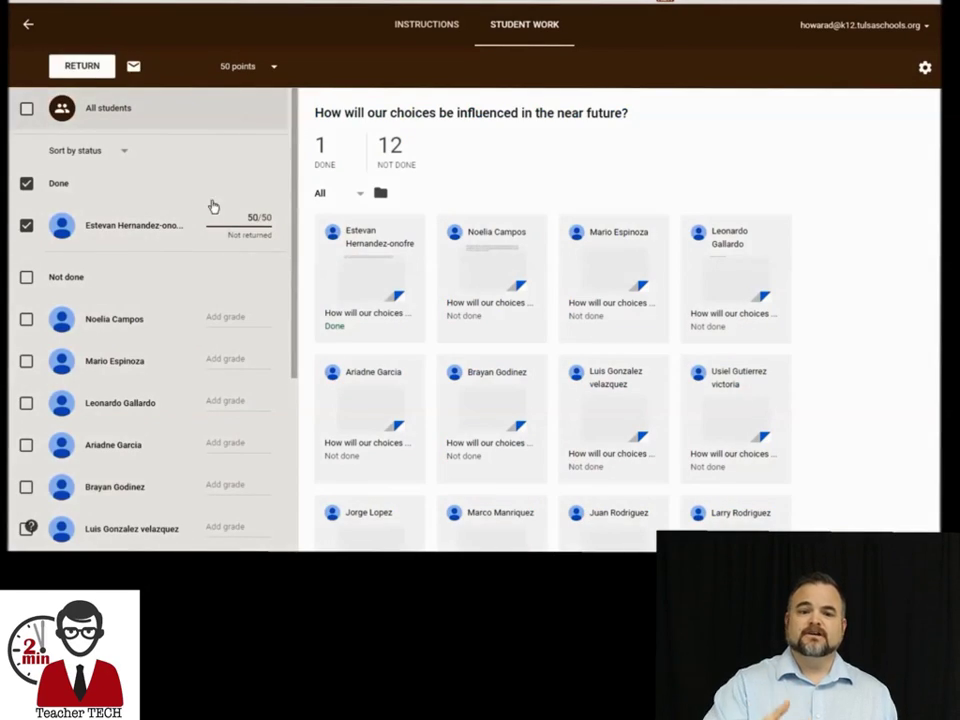
pyautogui.click(201, 180)
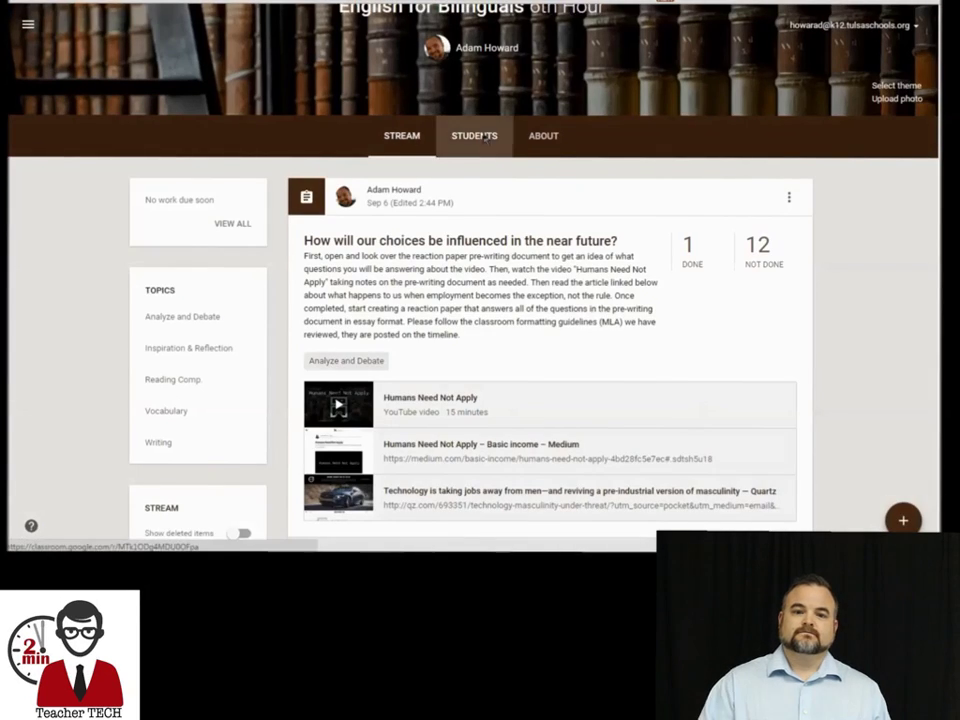
# Open the 6th Hour student roster, start a guardian e-mail entry, and select then deselect all students.
pyautogui.click(474, 136)
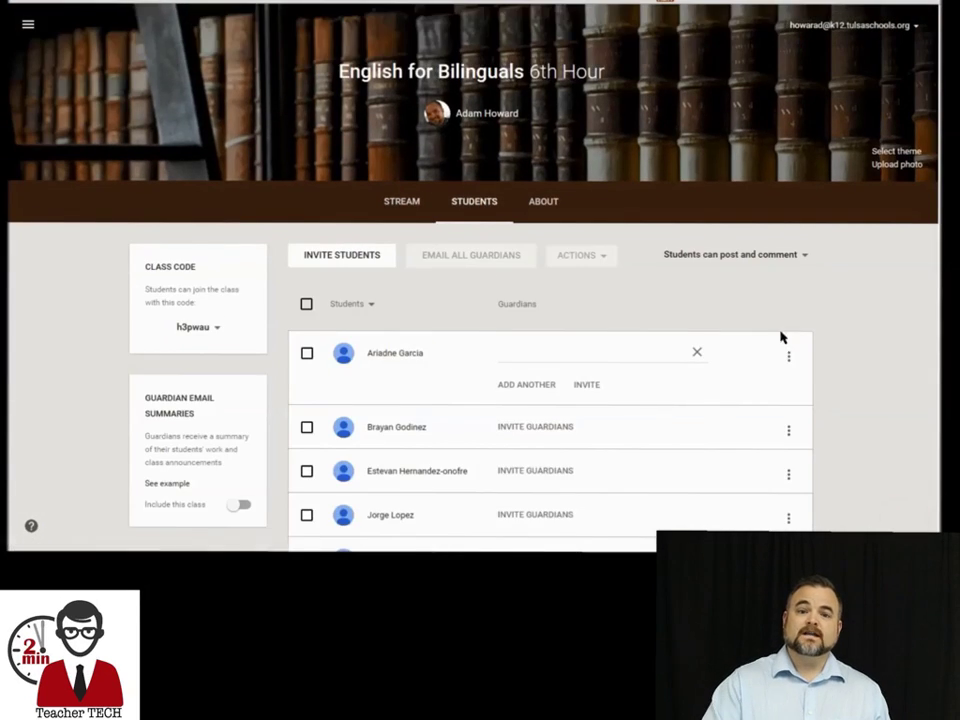
pyautogui.scroll(-5, 830, 368)
pyautogui.scroll(5, 838, 373)
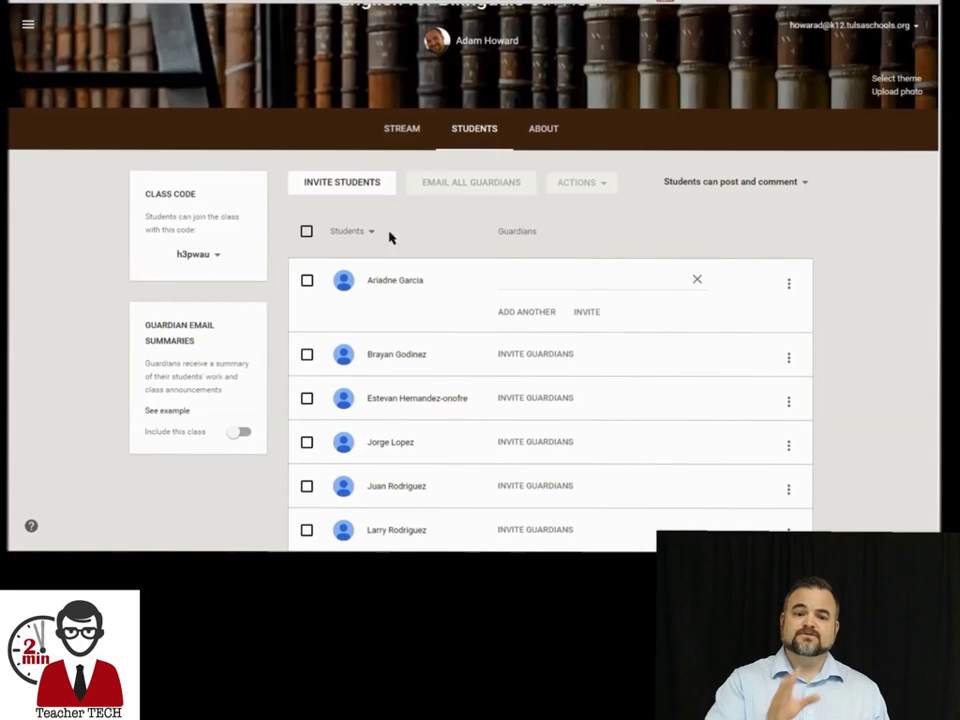
pyautogui.click(517, 286)
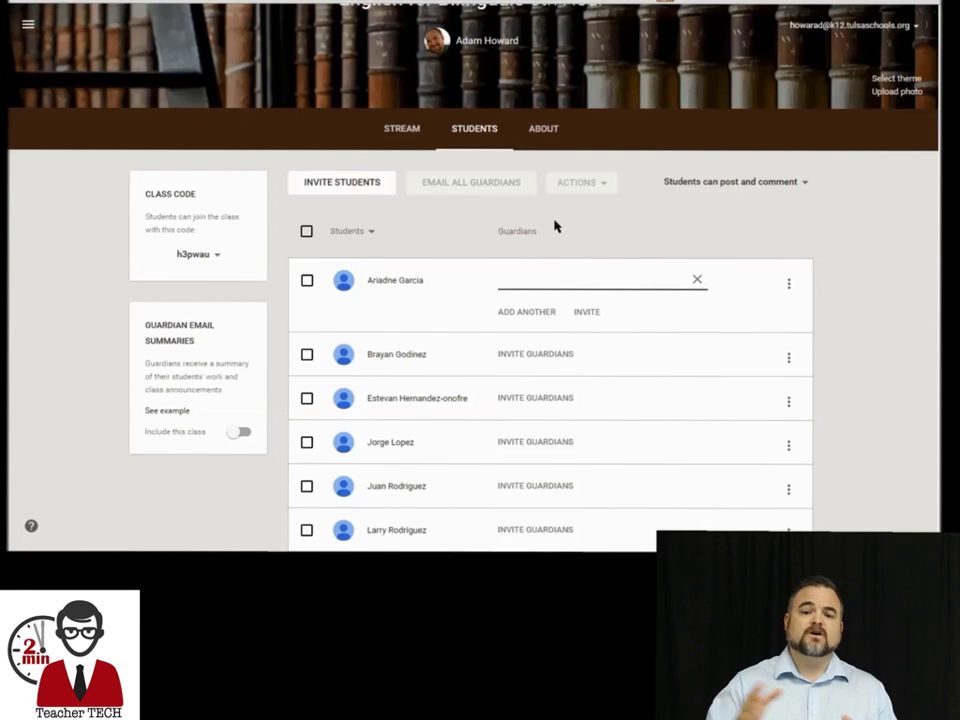
pyautogui.click(306, 231)
pyautogui.click(581, 182)
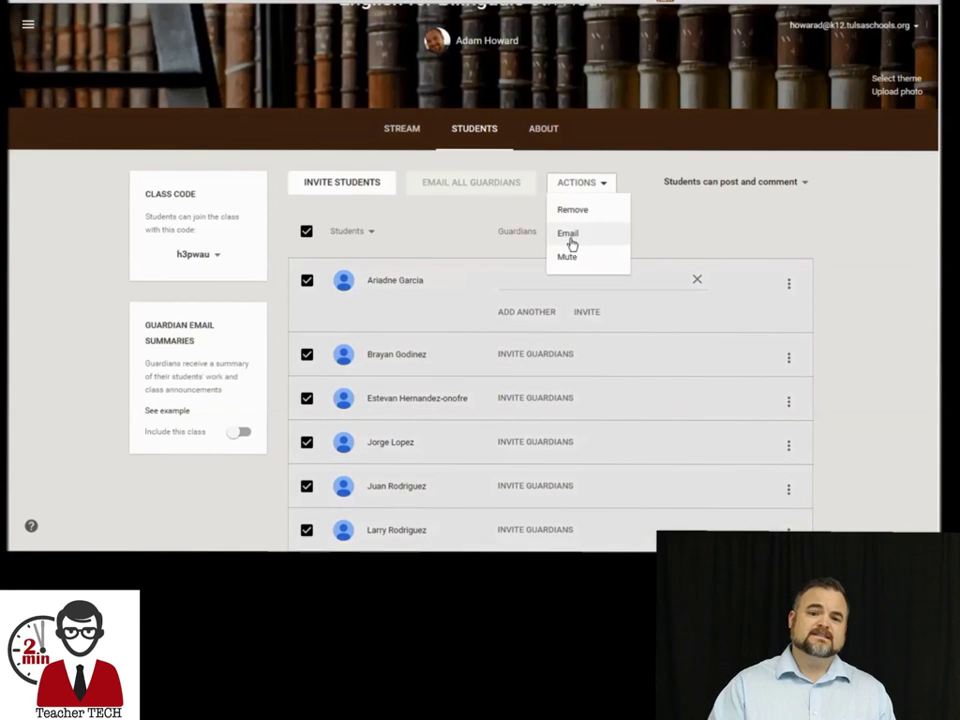
pyautogui.click(307, 226)
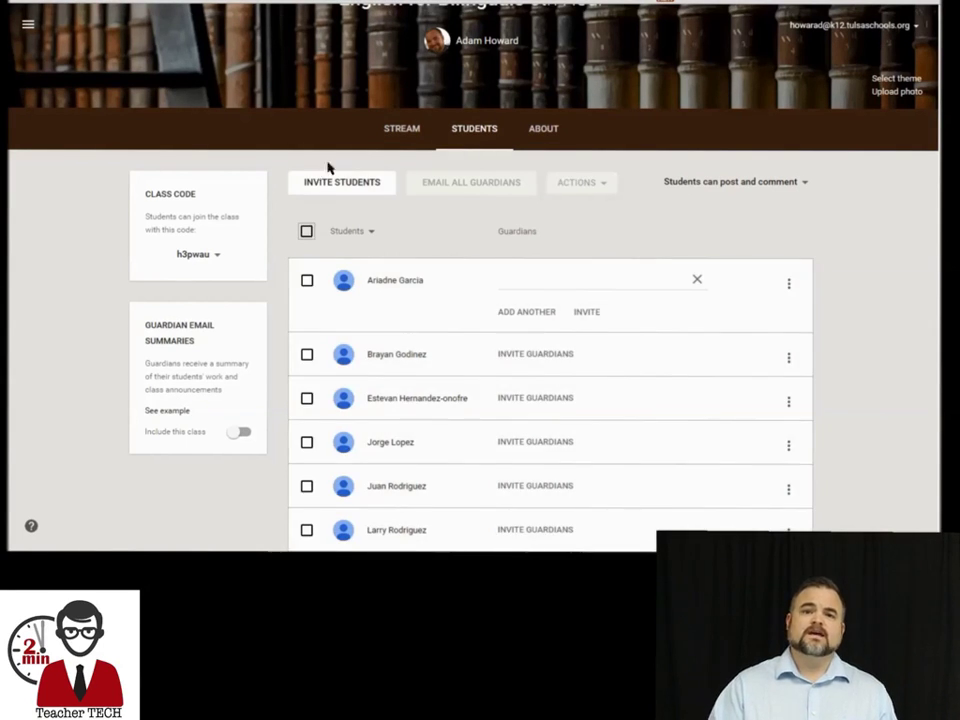